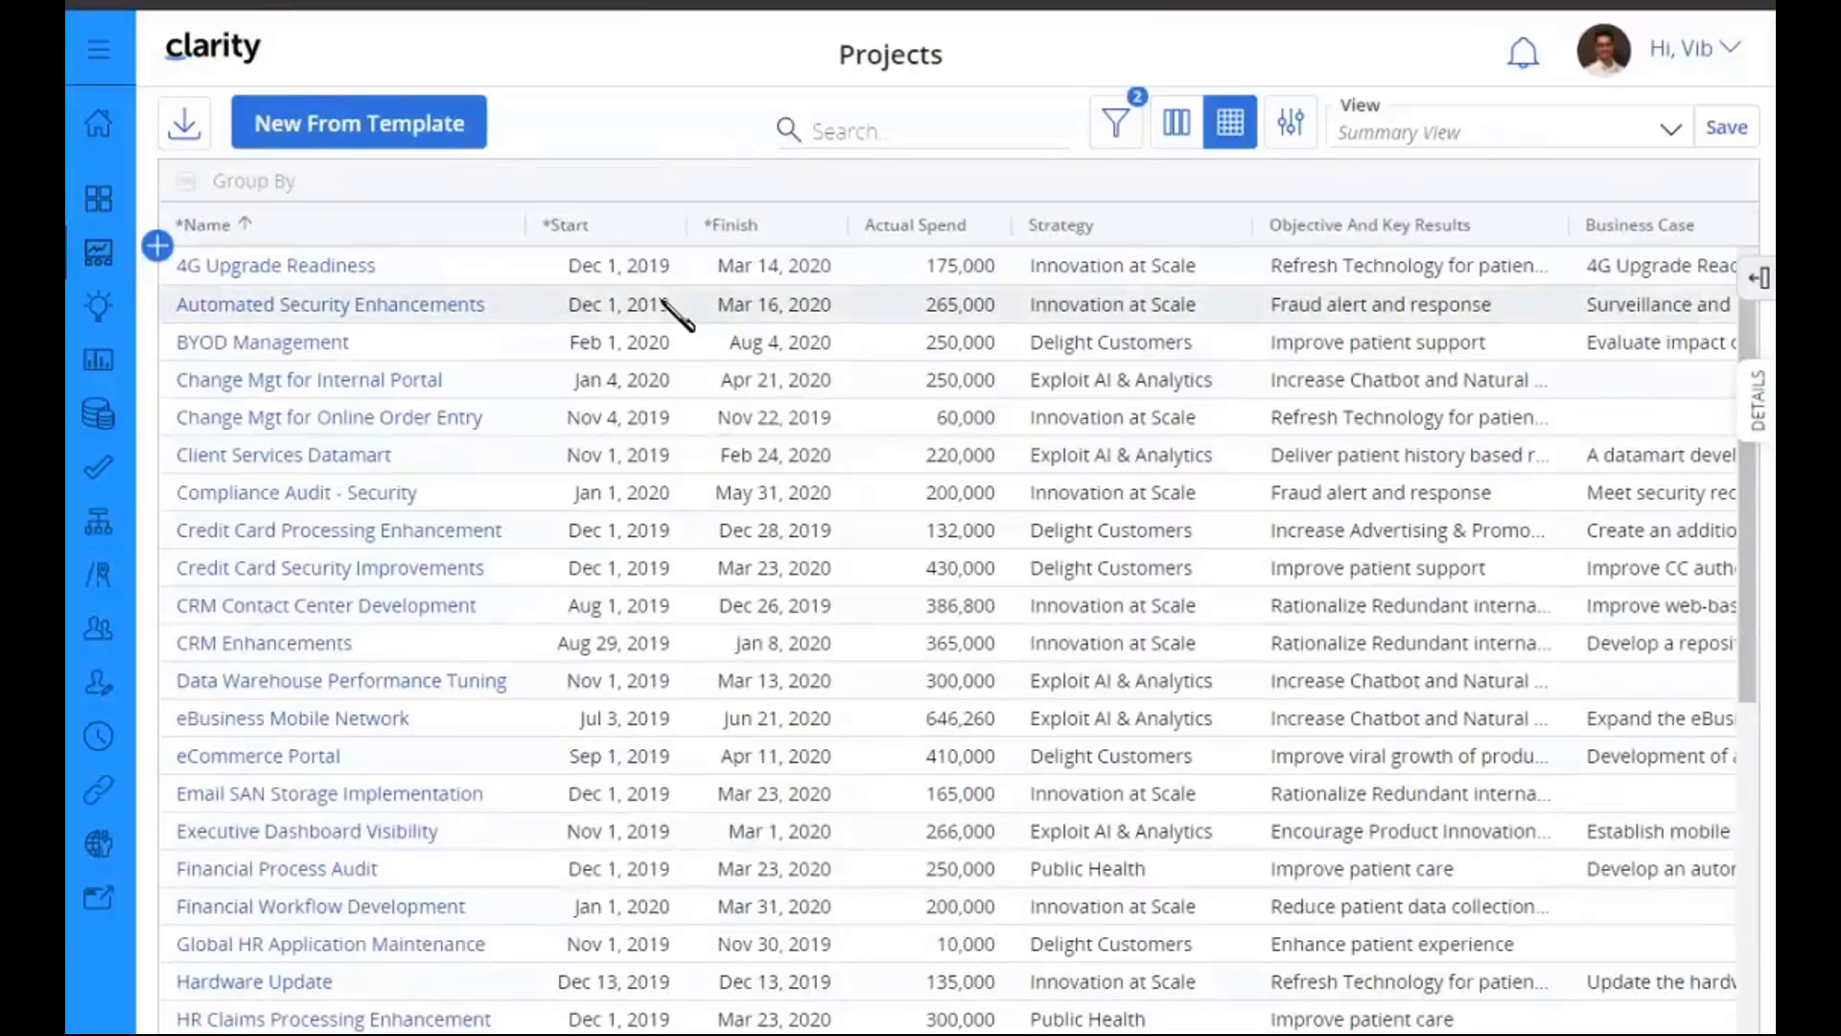
Step: Add the Starred attribute to the Projects grid and place it as the first column, before Name
scroll(947, 624, "right", 3)
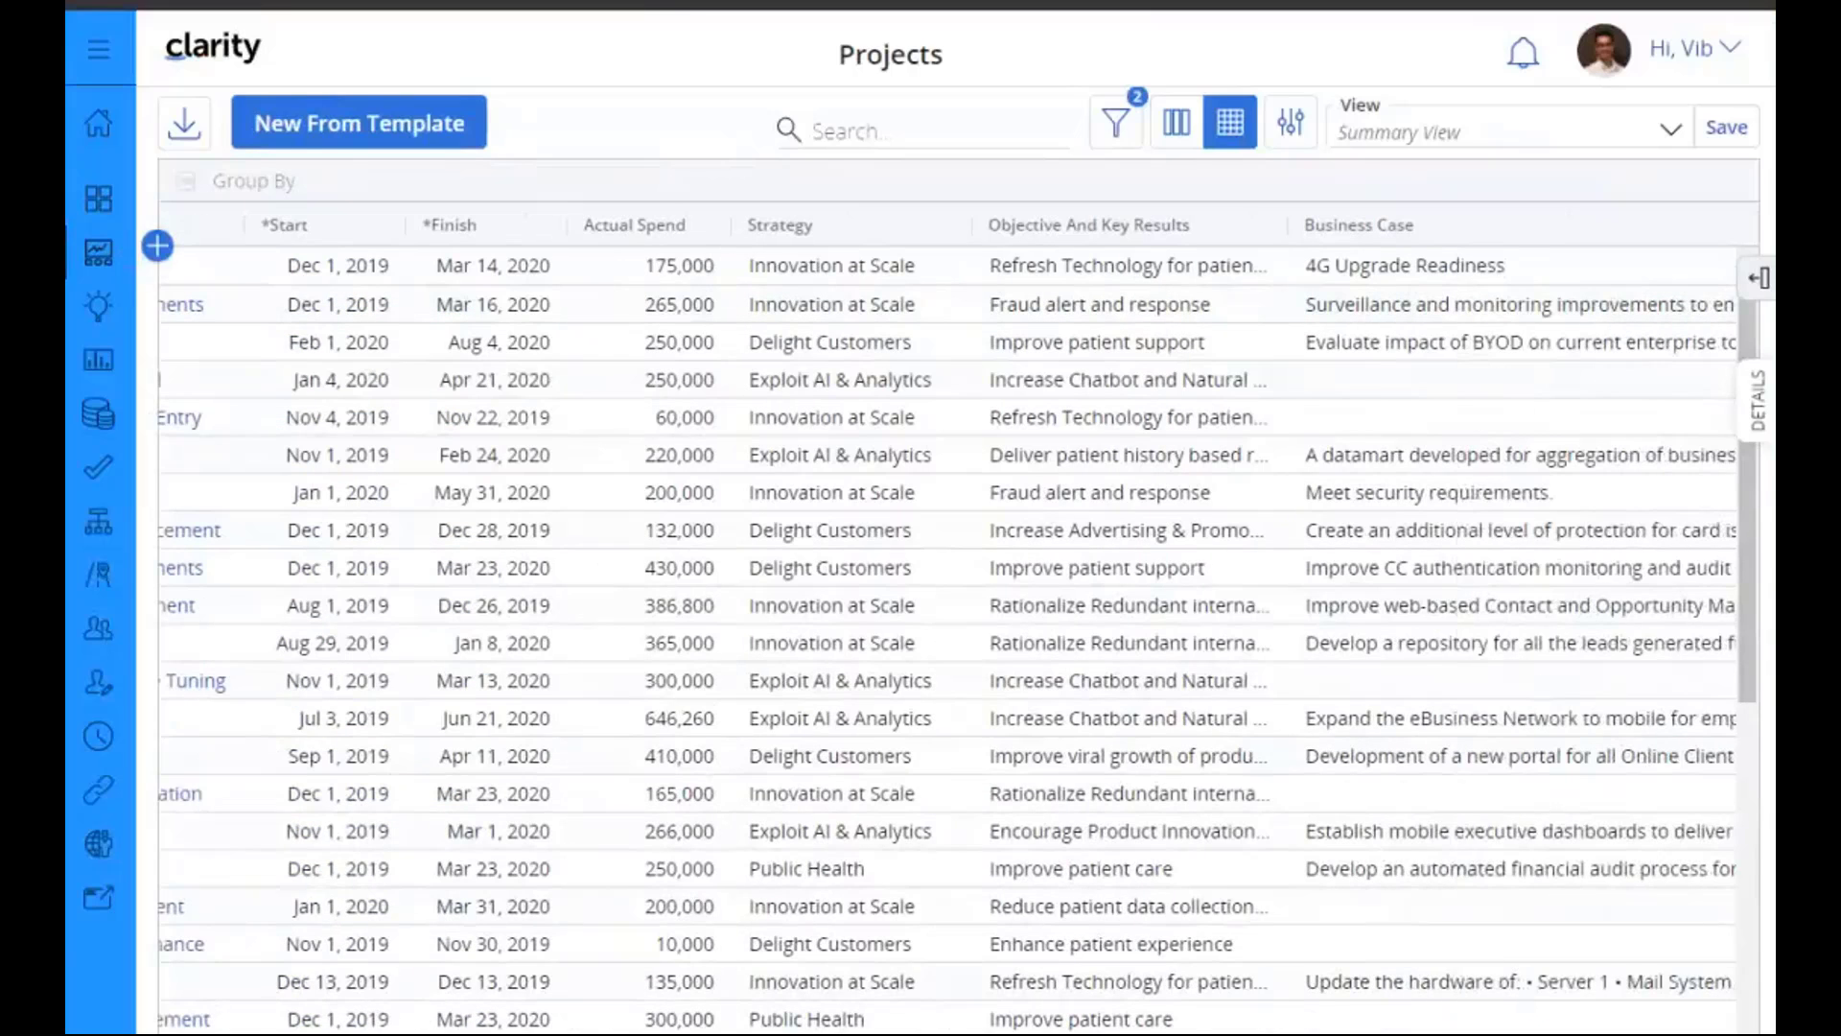
scroll(946, 623, "left", 3)
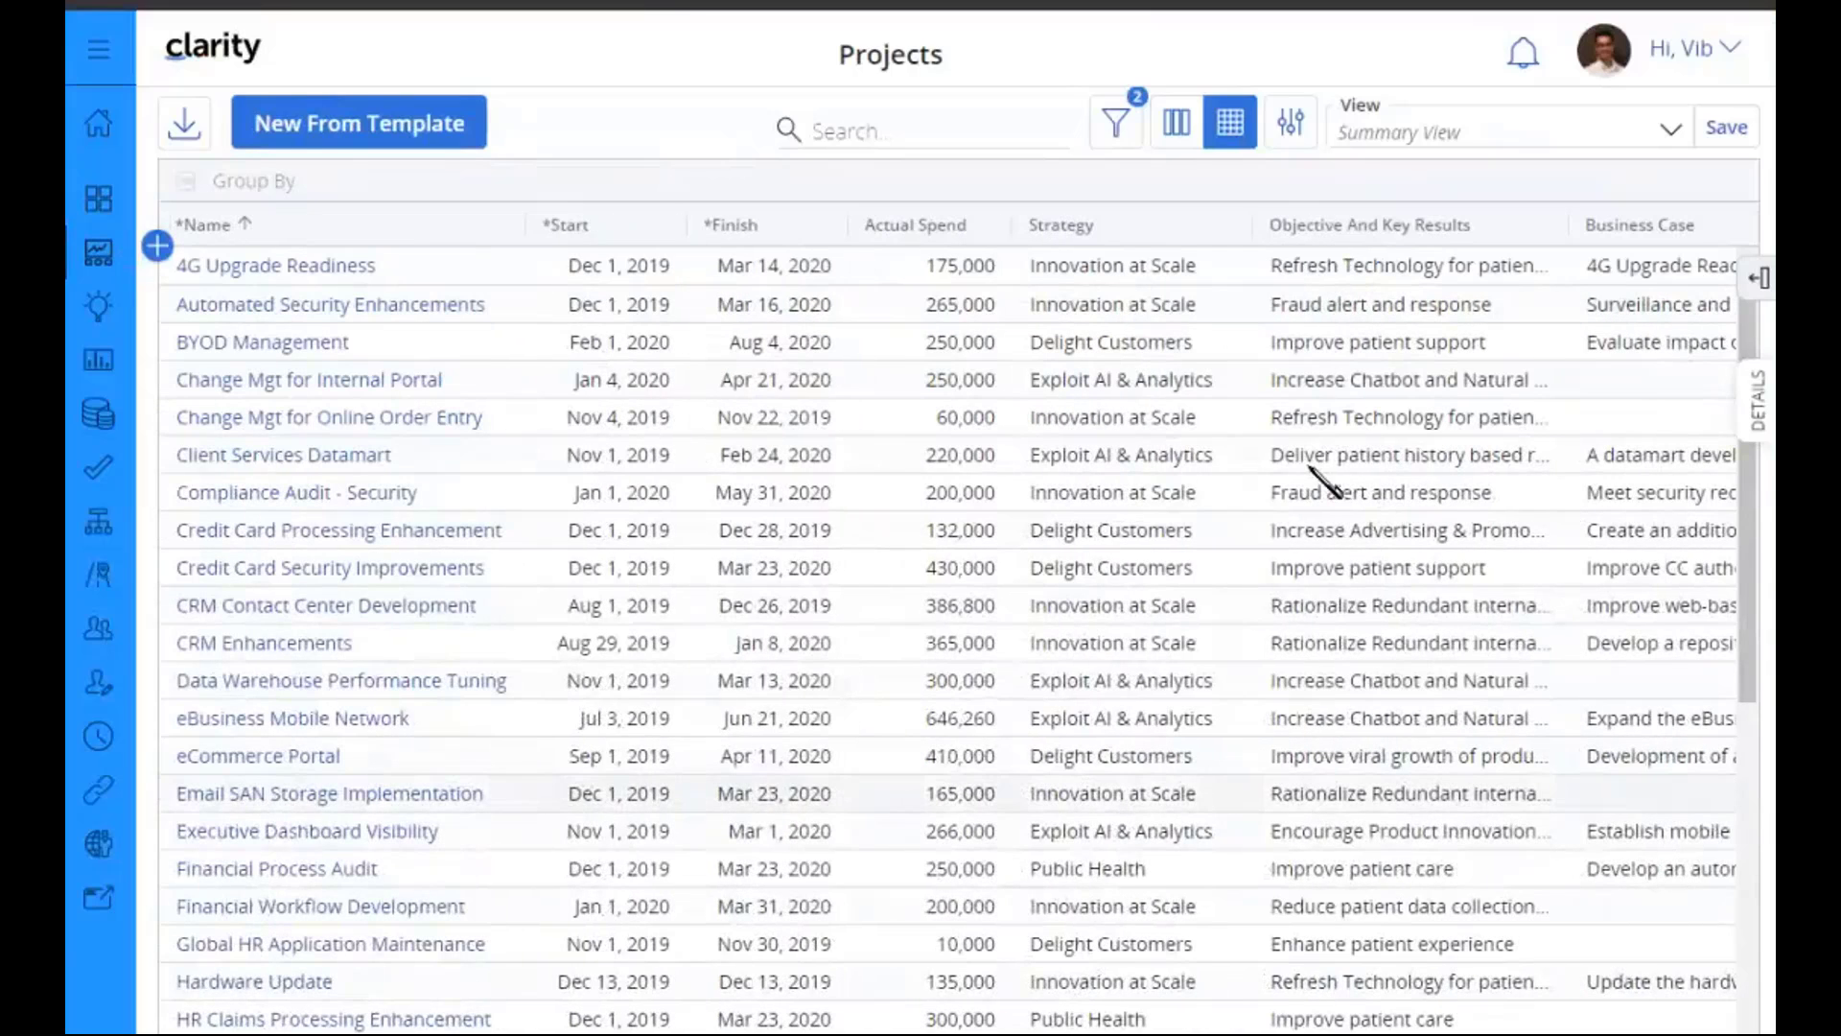
left_click(1756, 286)
left_click(1498, 257)
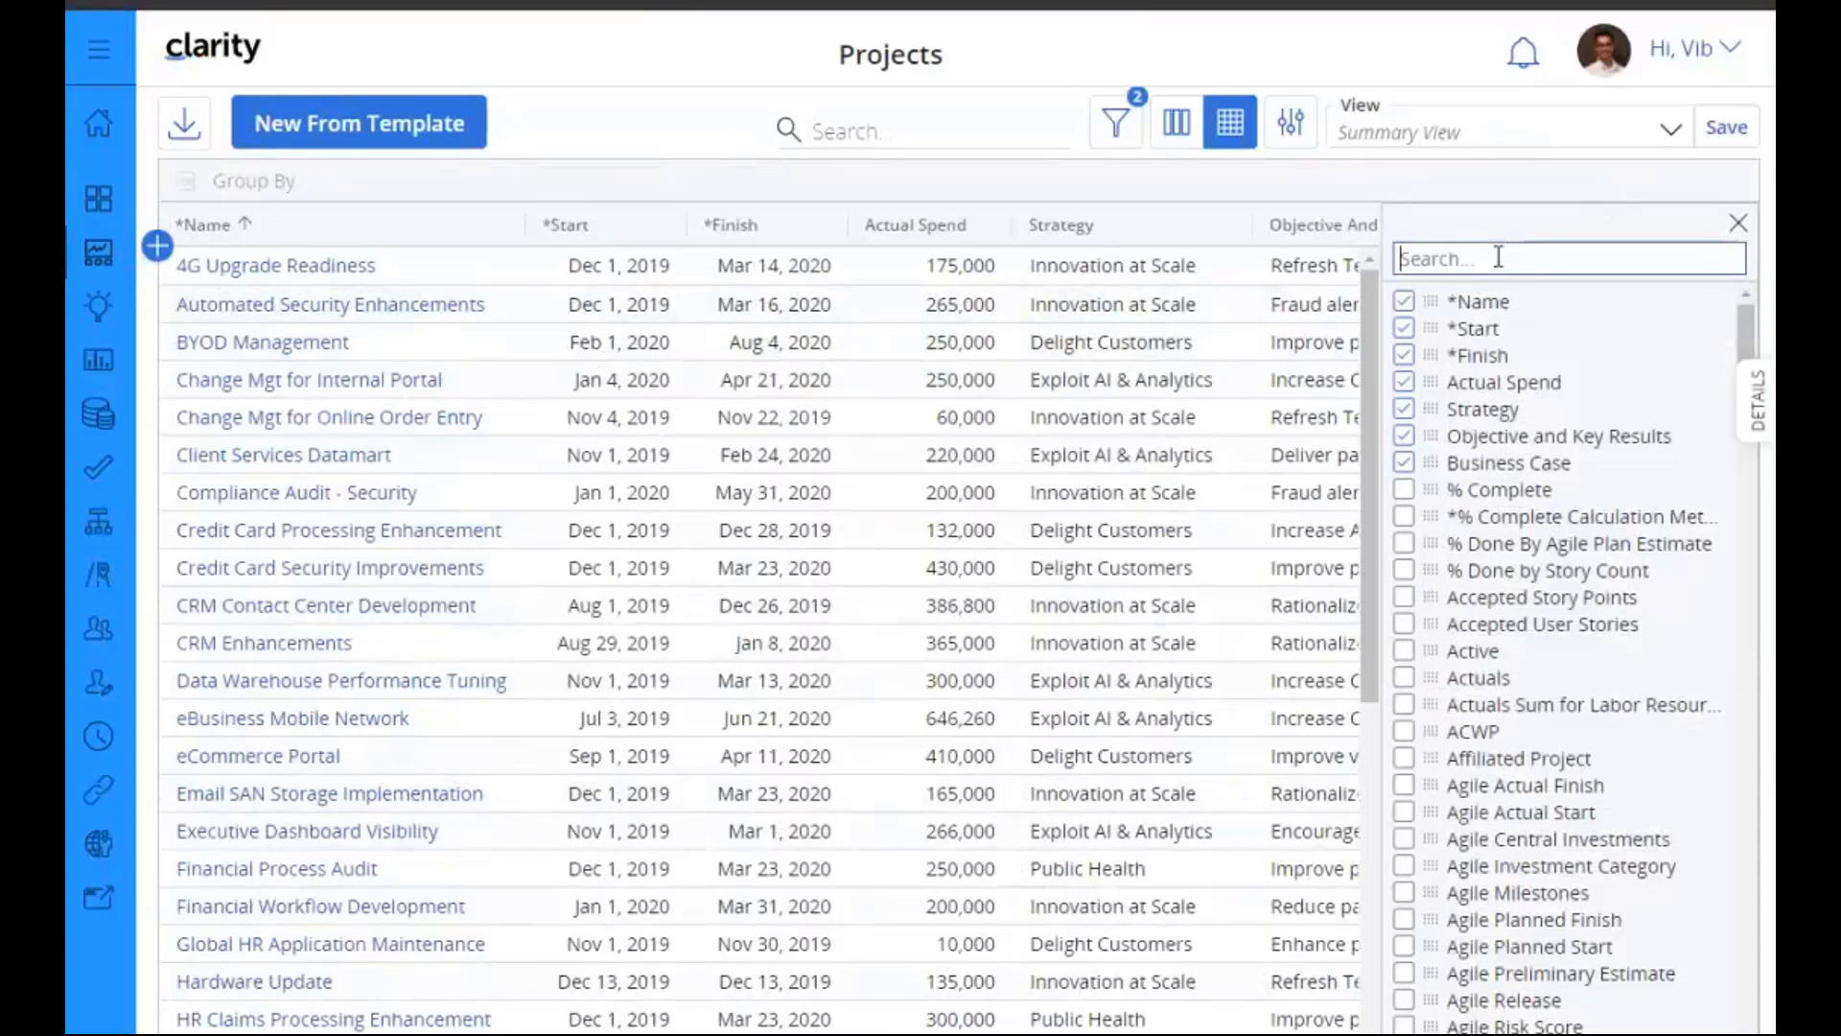
type("star")
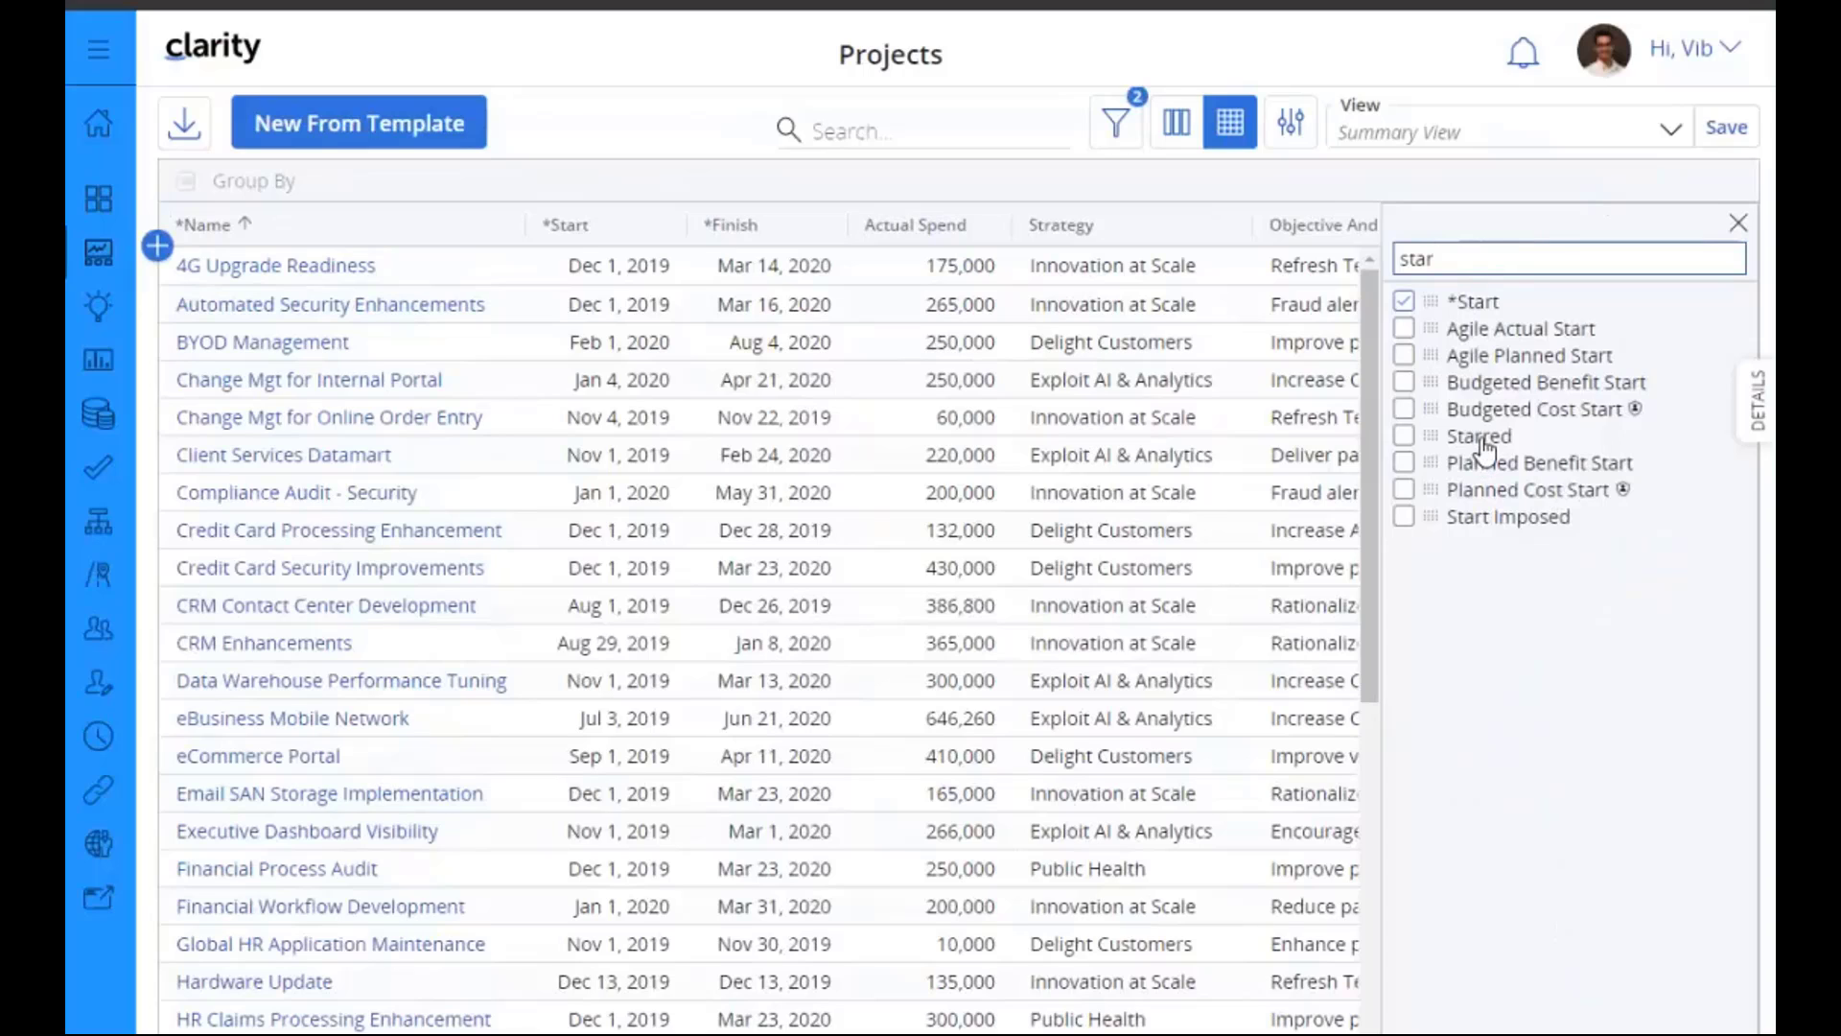
left_click(1404, 437)
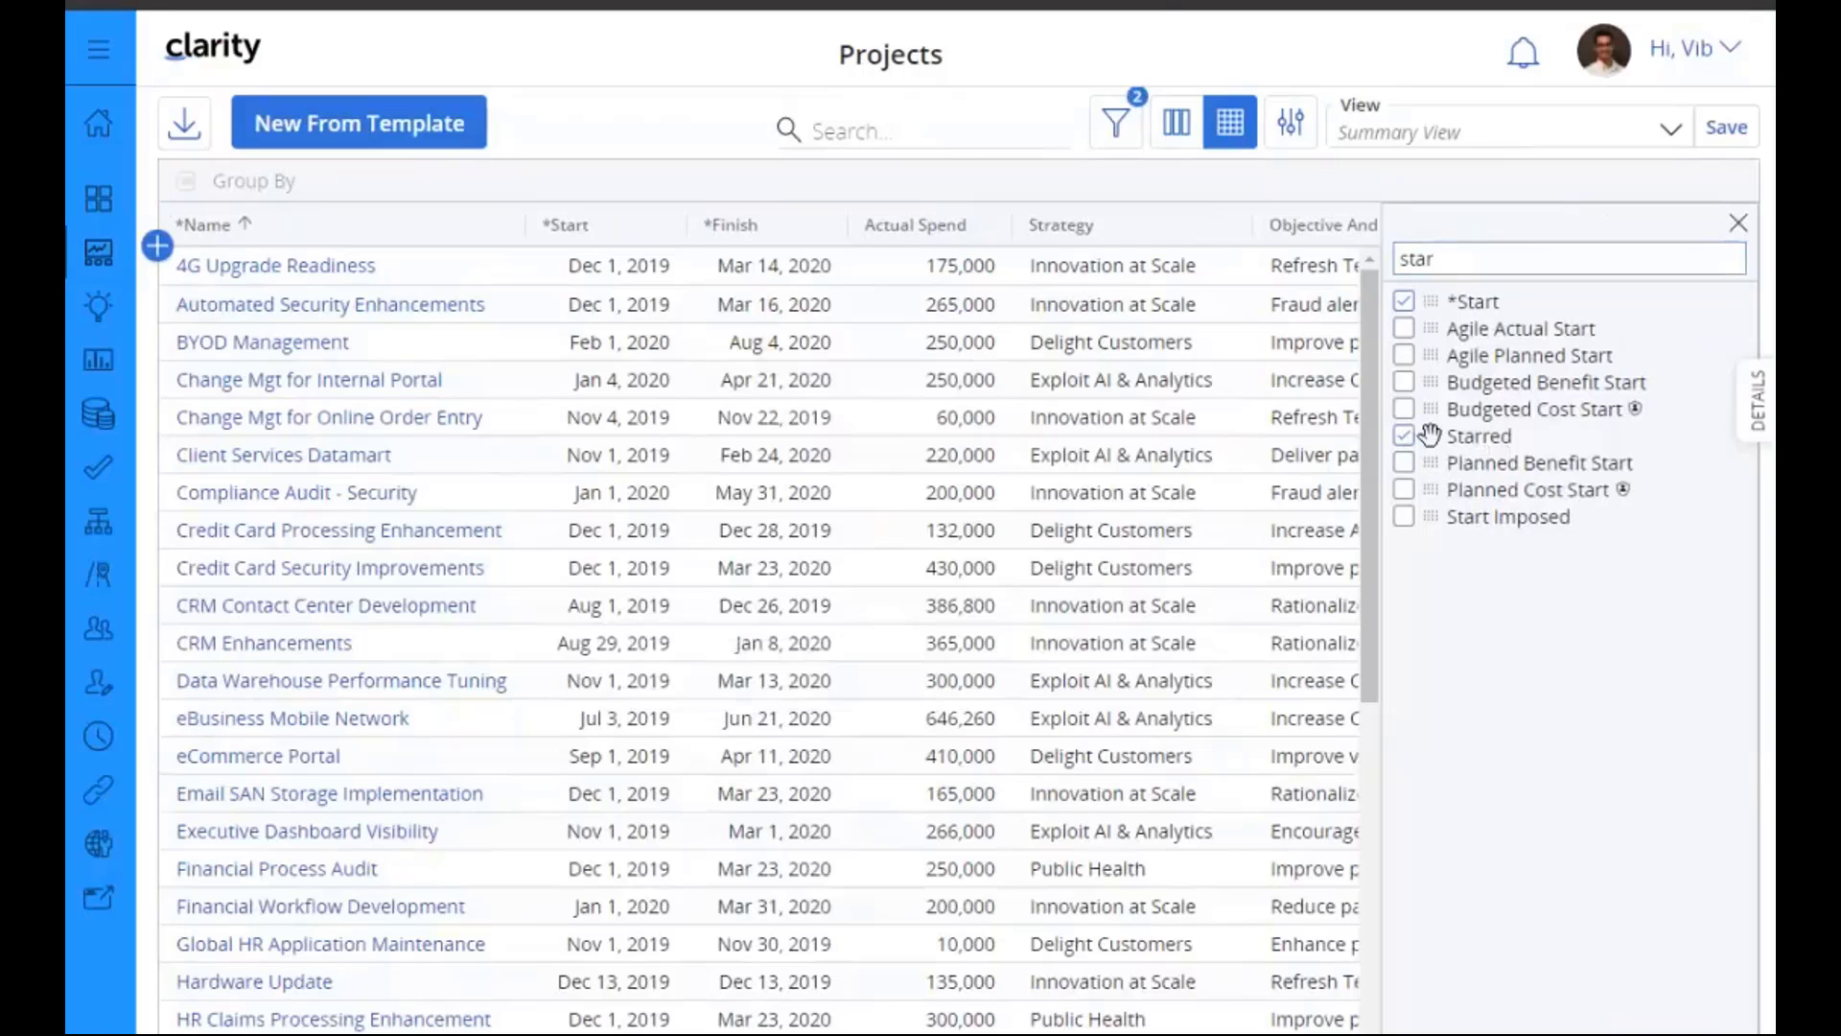
left_click_drag(731, 310, 240, 234)
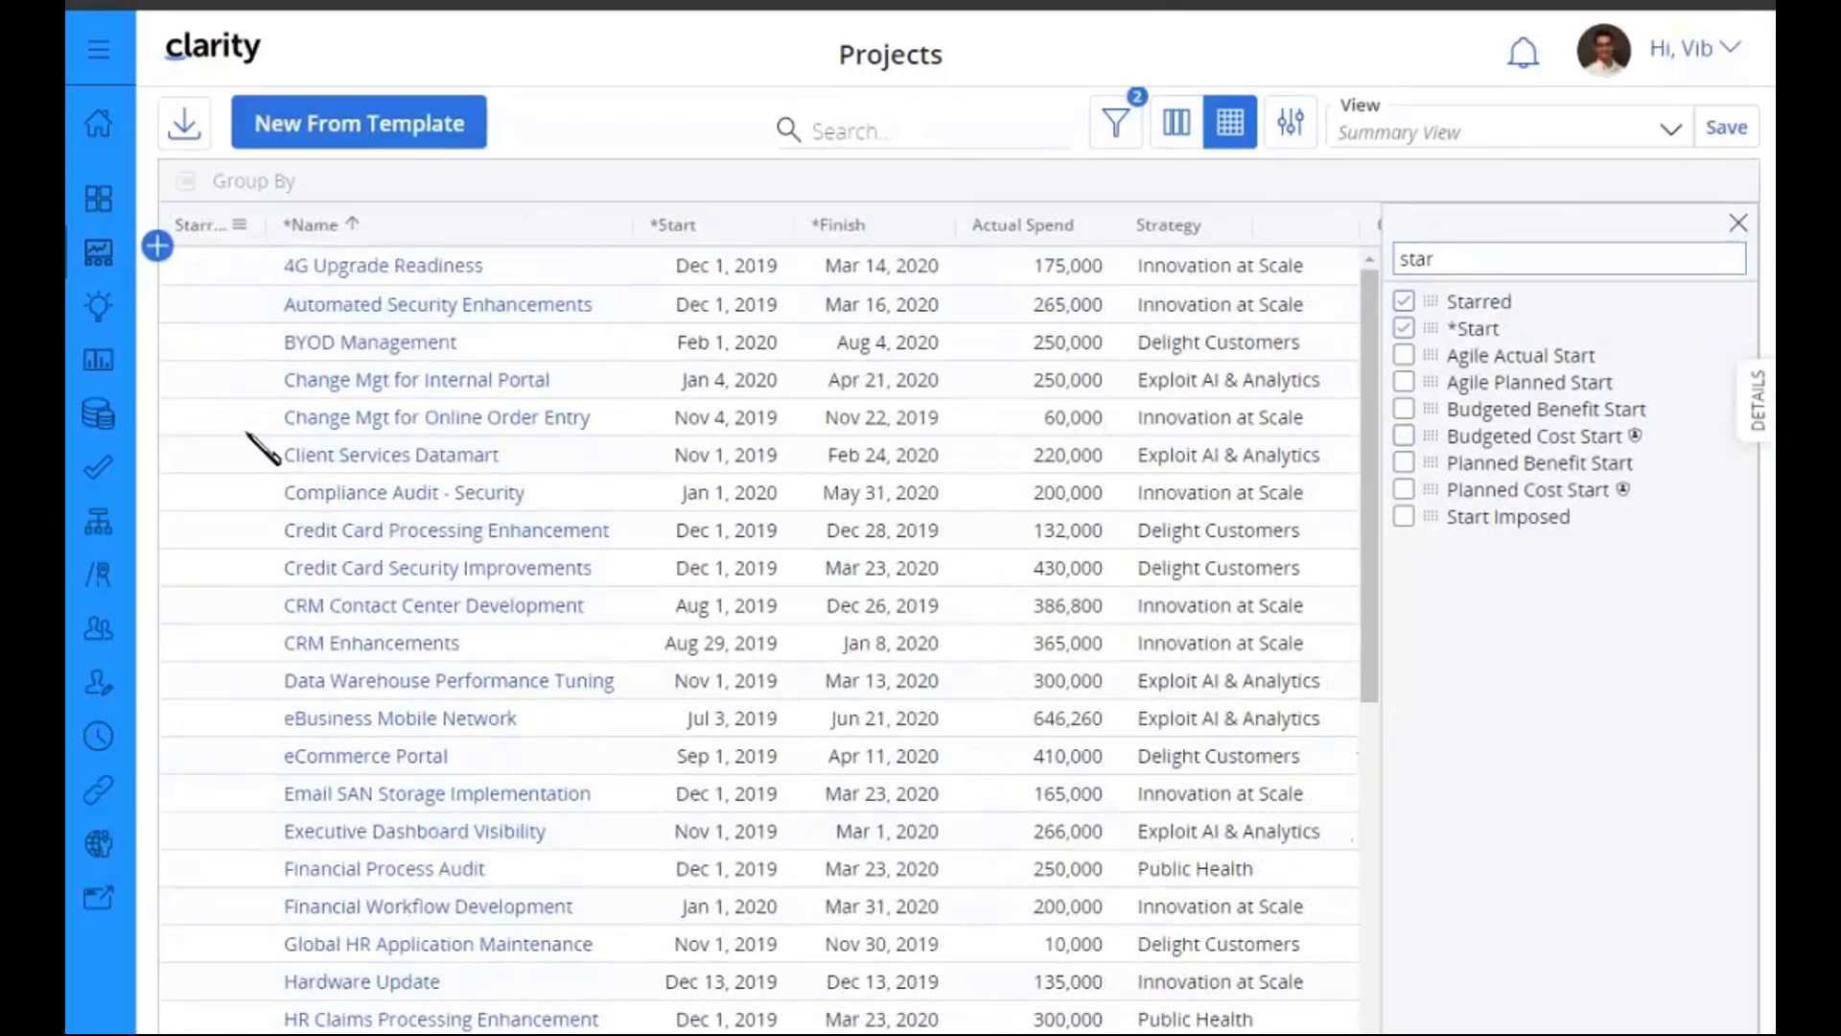
left_click(1739, 223)
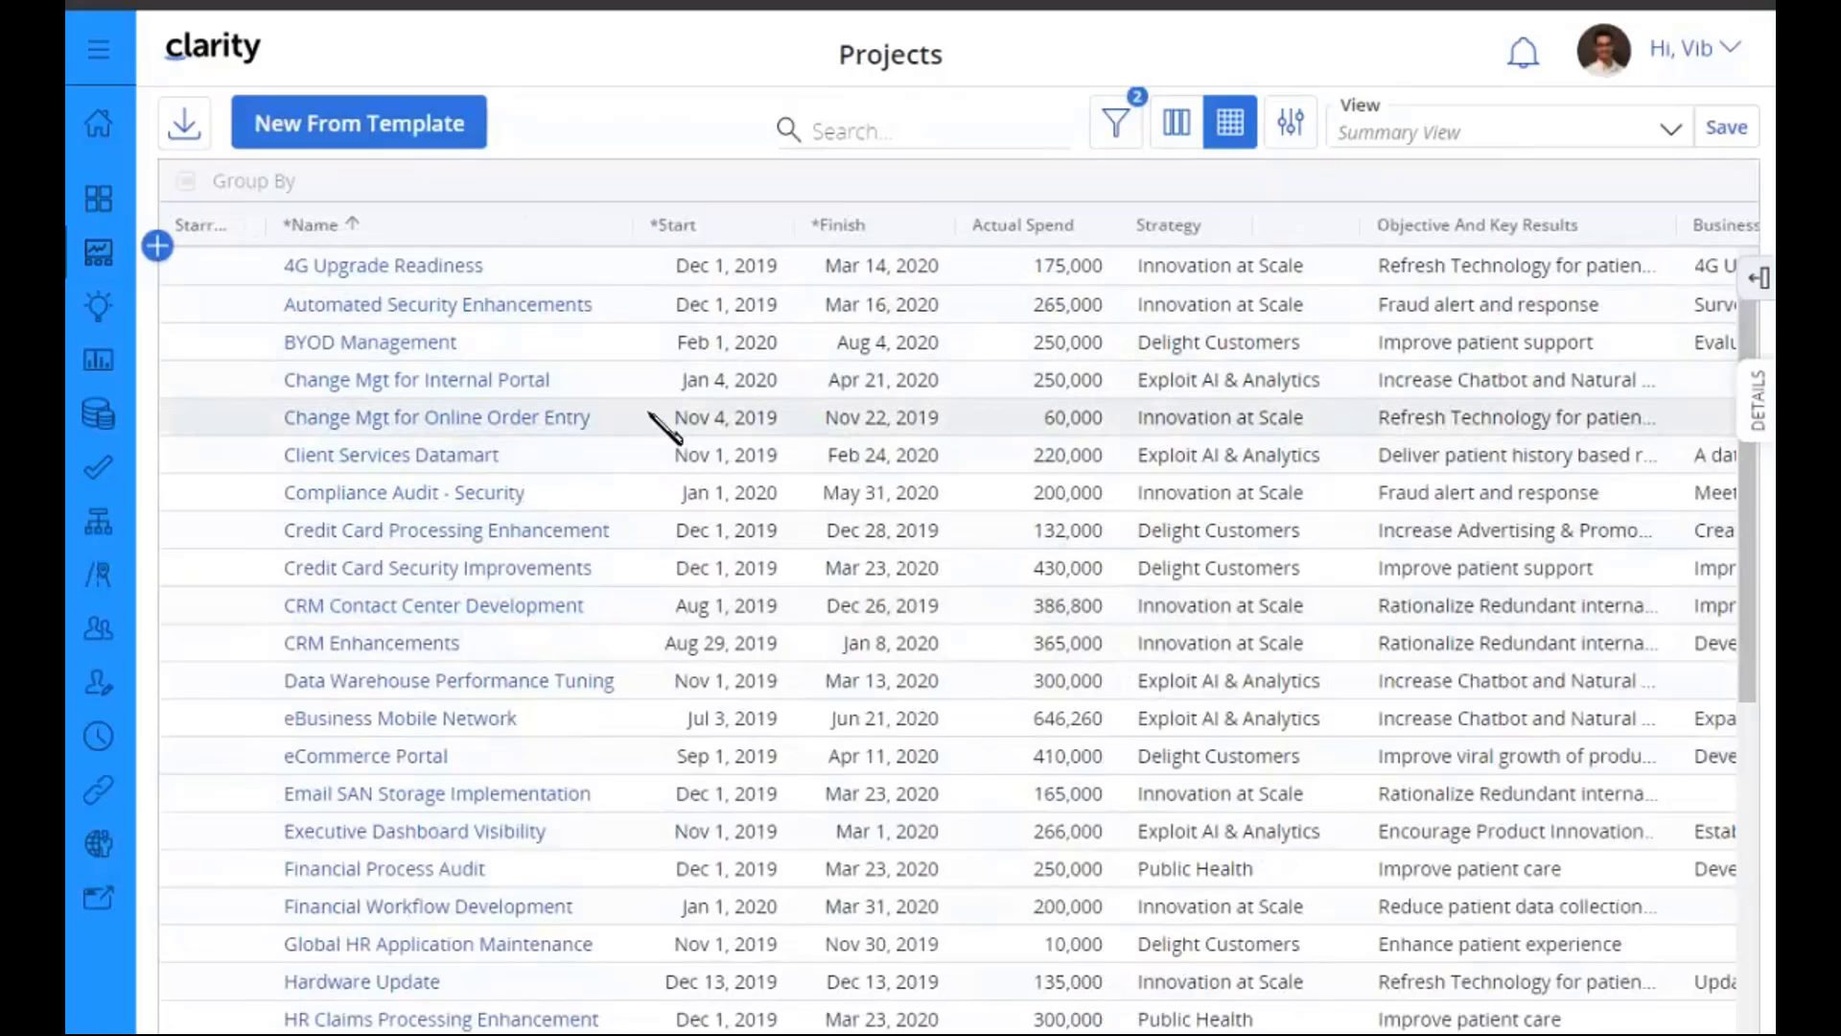
Step: Star the first five projects, from 4G Upgrade Readiness through Change Mgt for Online Order Entry
left_click(212, 268)
left_click(212, 306)
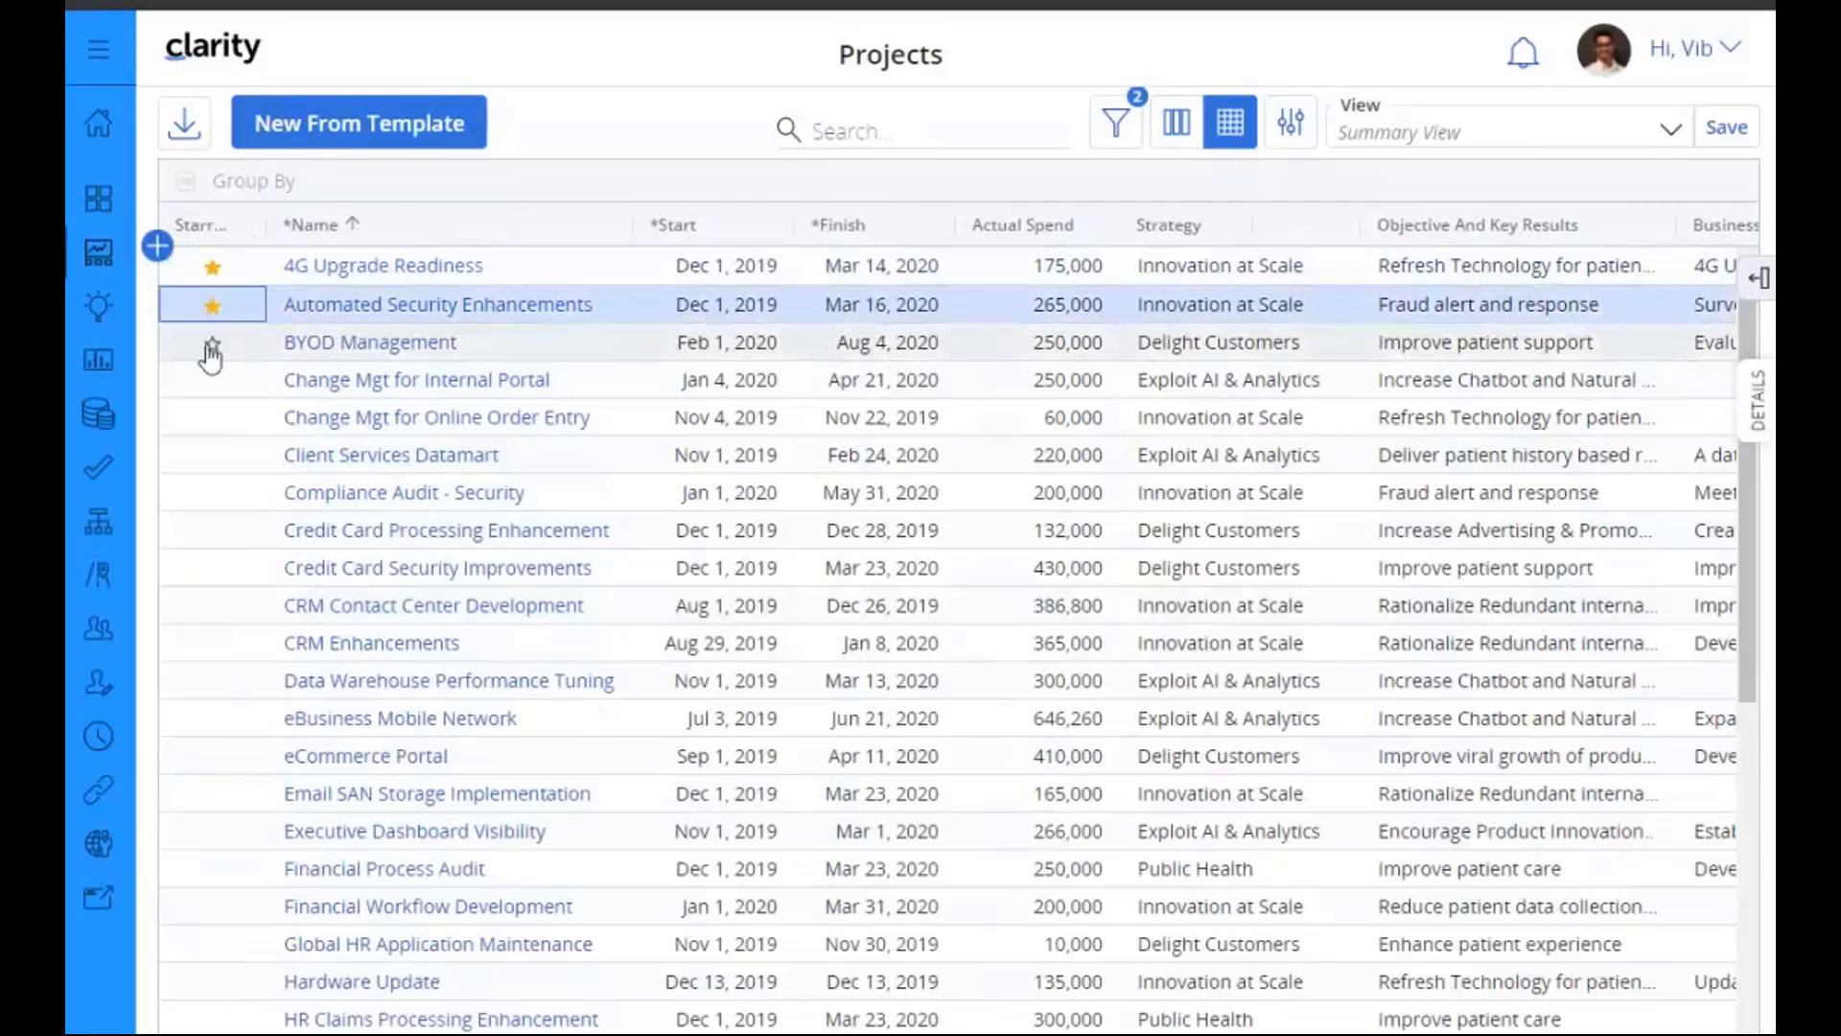
left_click(212, 343)
left_click(212, 381)
left_click(212, 418)
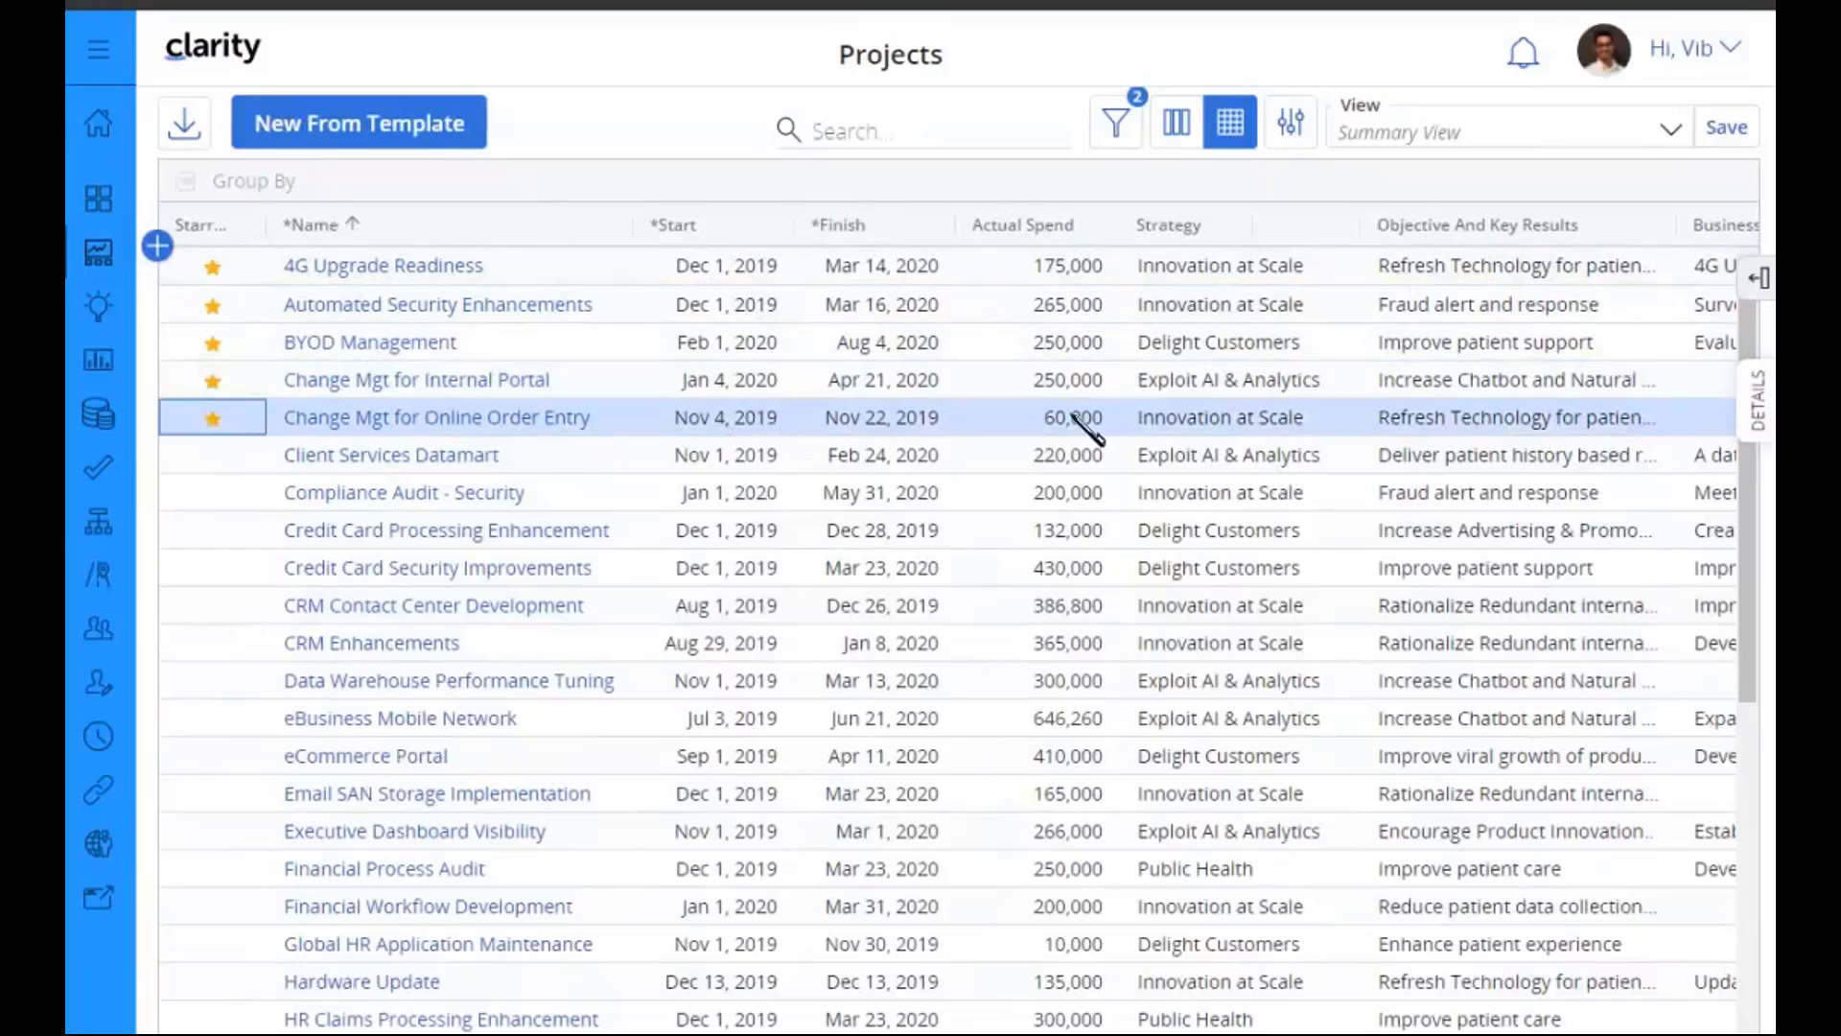
Step: Save the current Projects grid layout as a new view named Starred Projects
left_click(1674, 133)
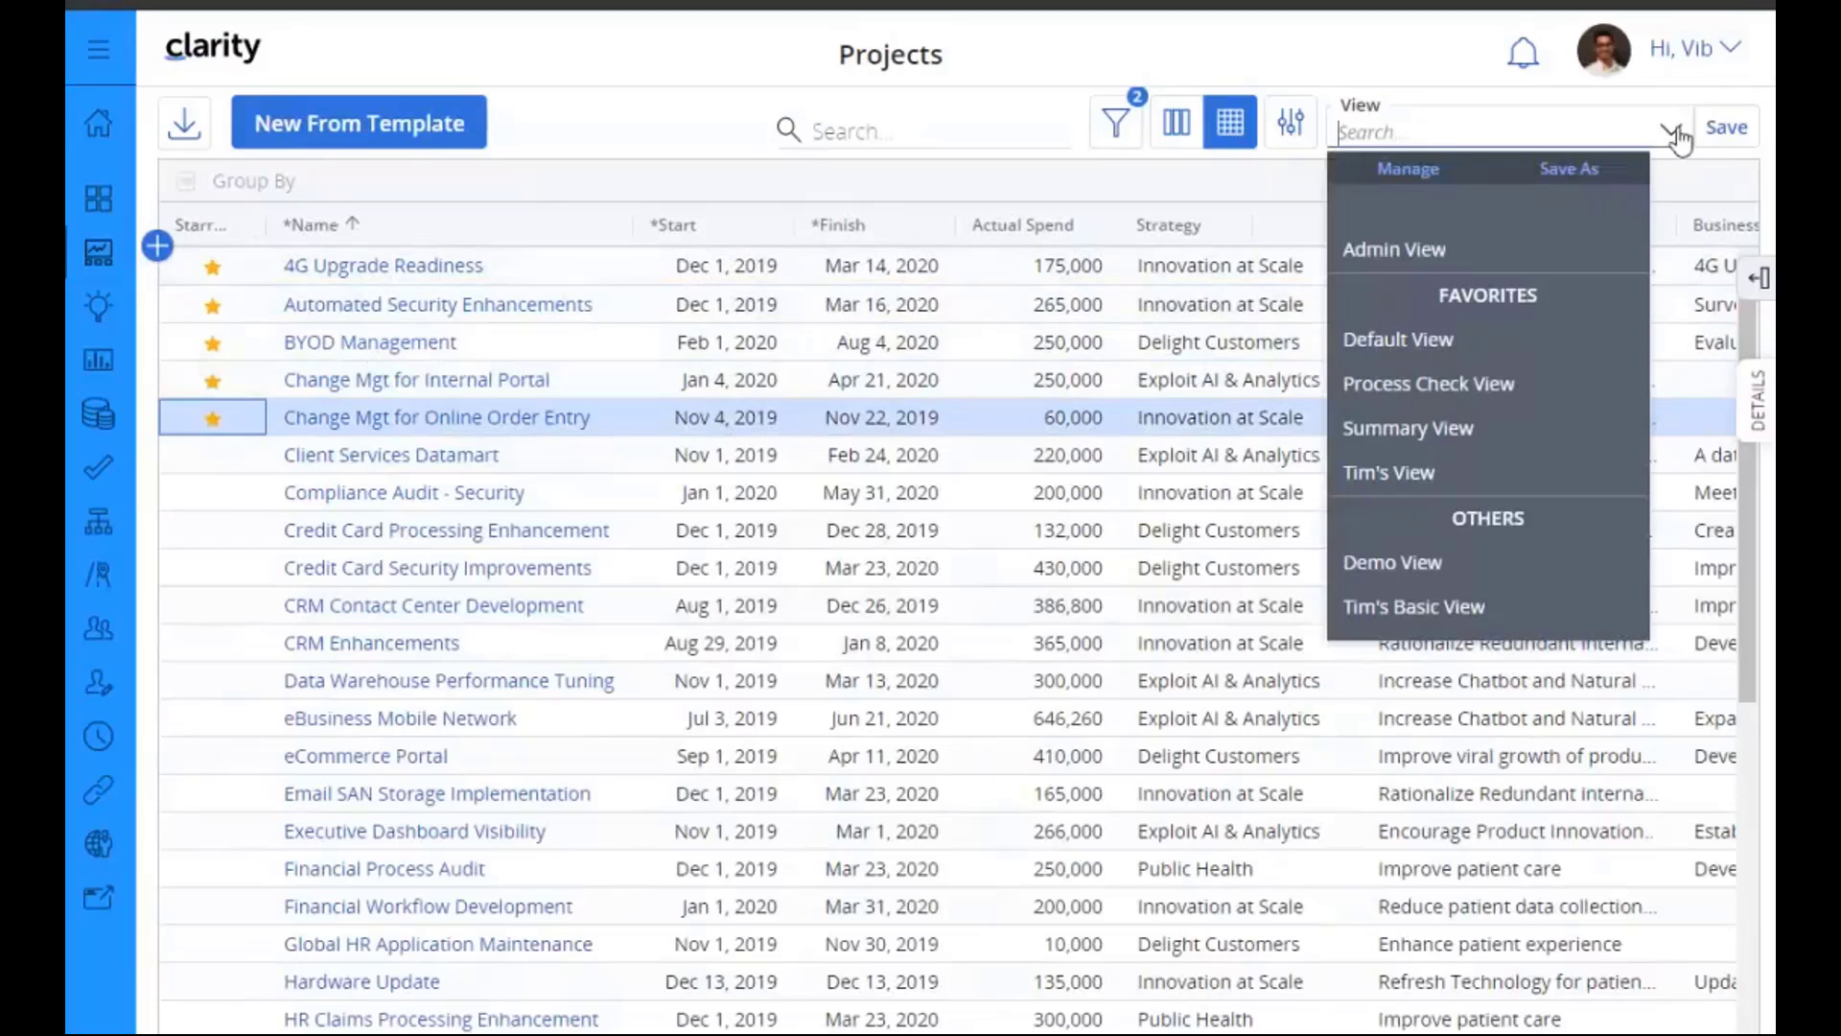
left_click(1568, 168)
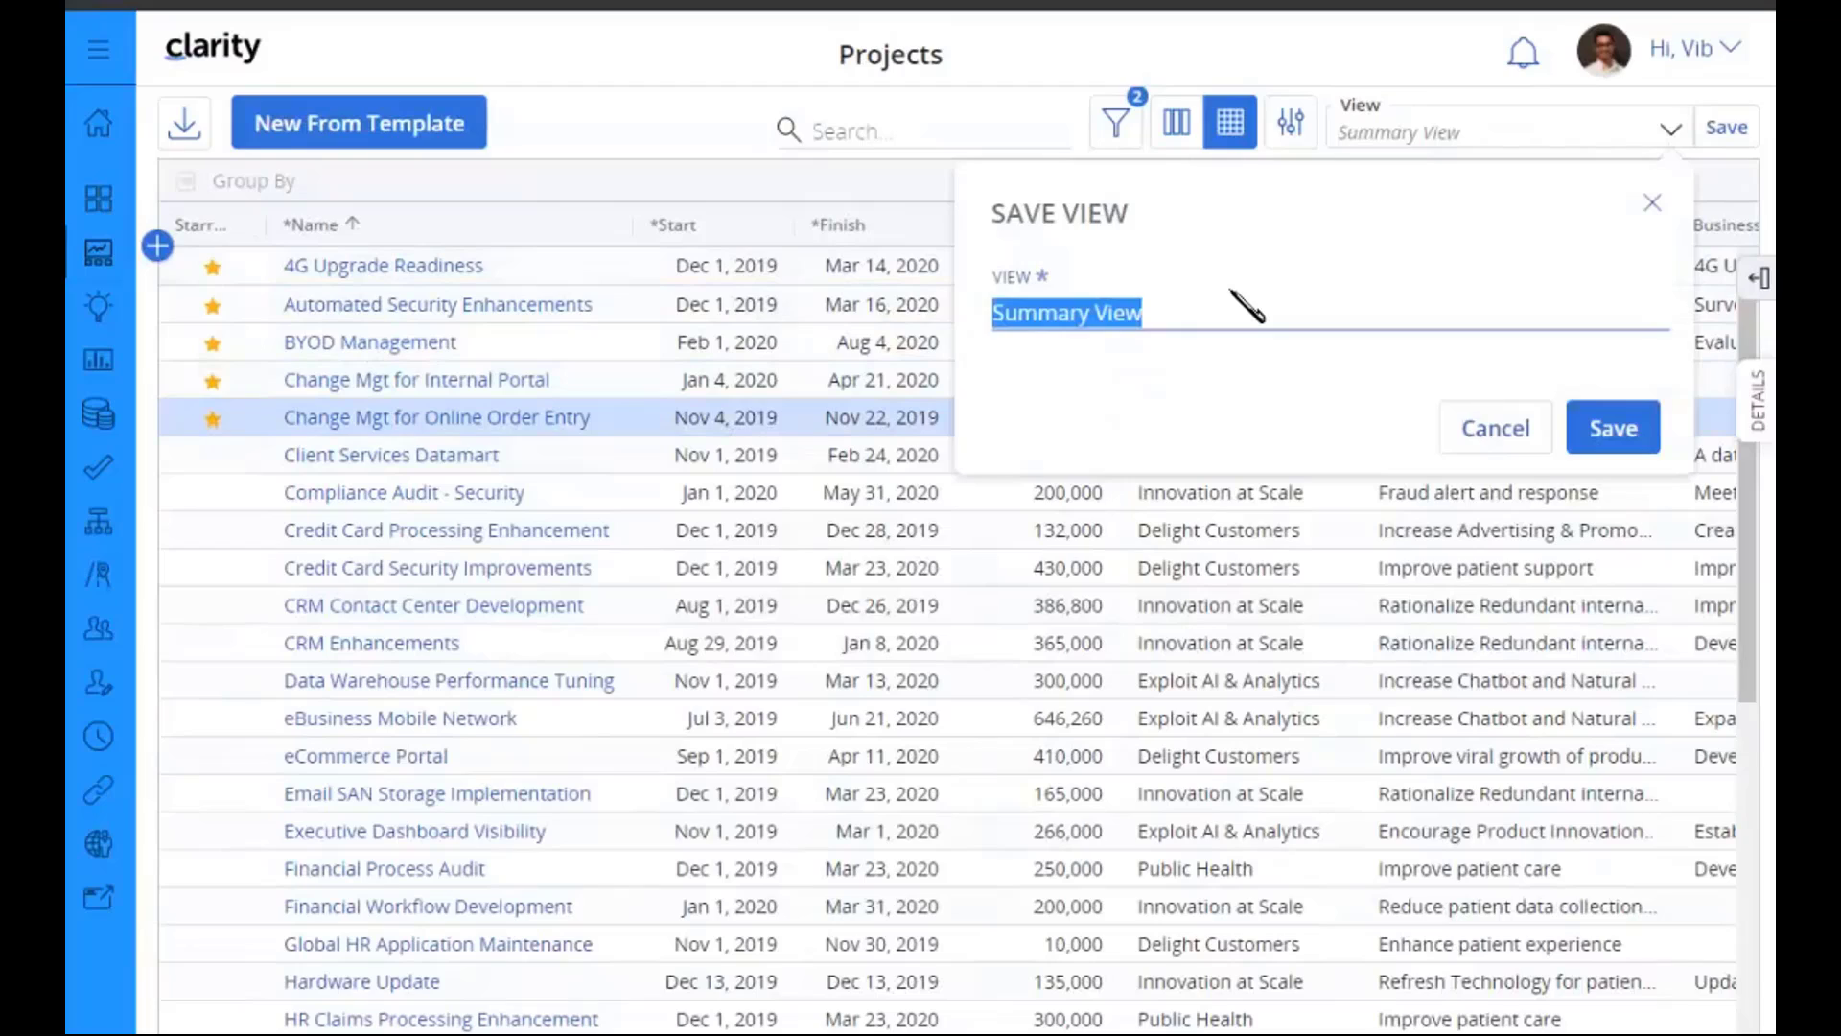
type("Star")
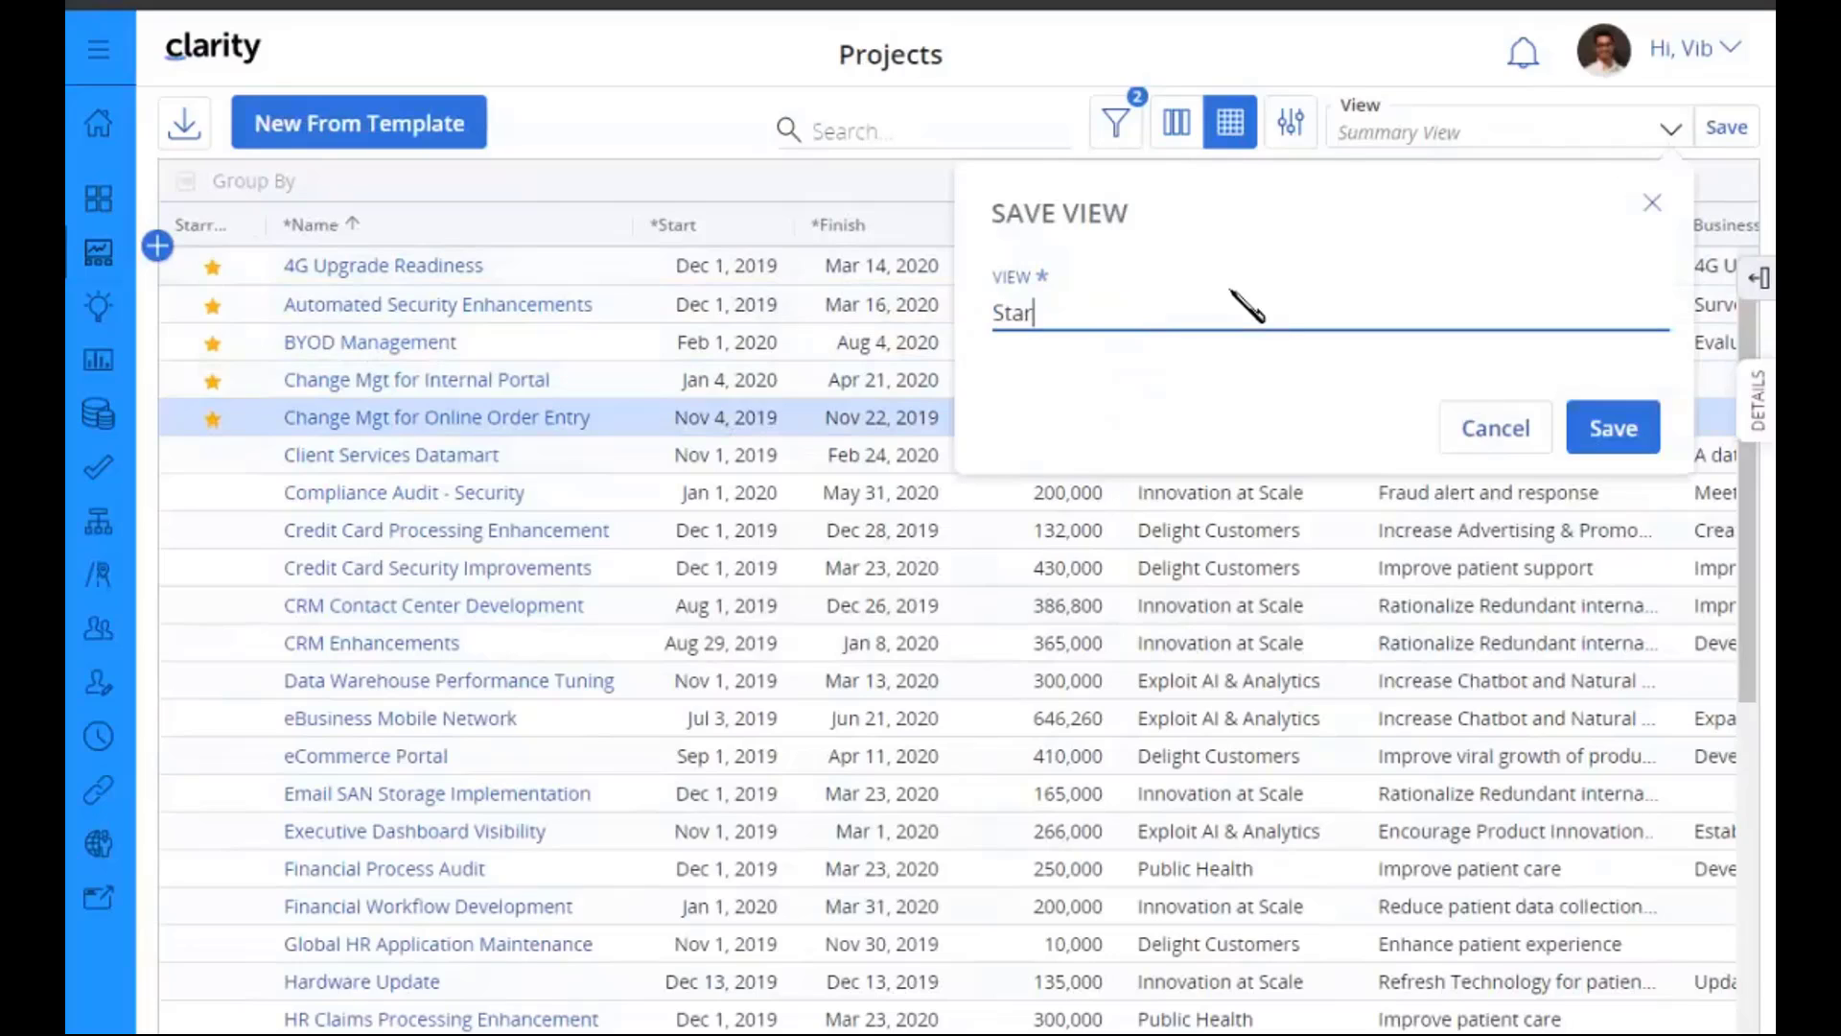
type("red Inve")
key("BackSpace")
key("BackSpace")
key("BackSpace")
key("BackSpace")
type("Projects")
left_click(1611, 429)
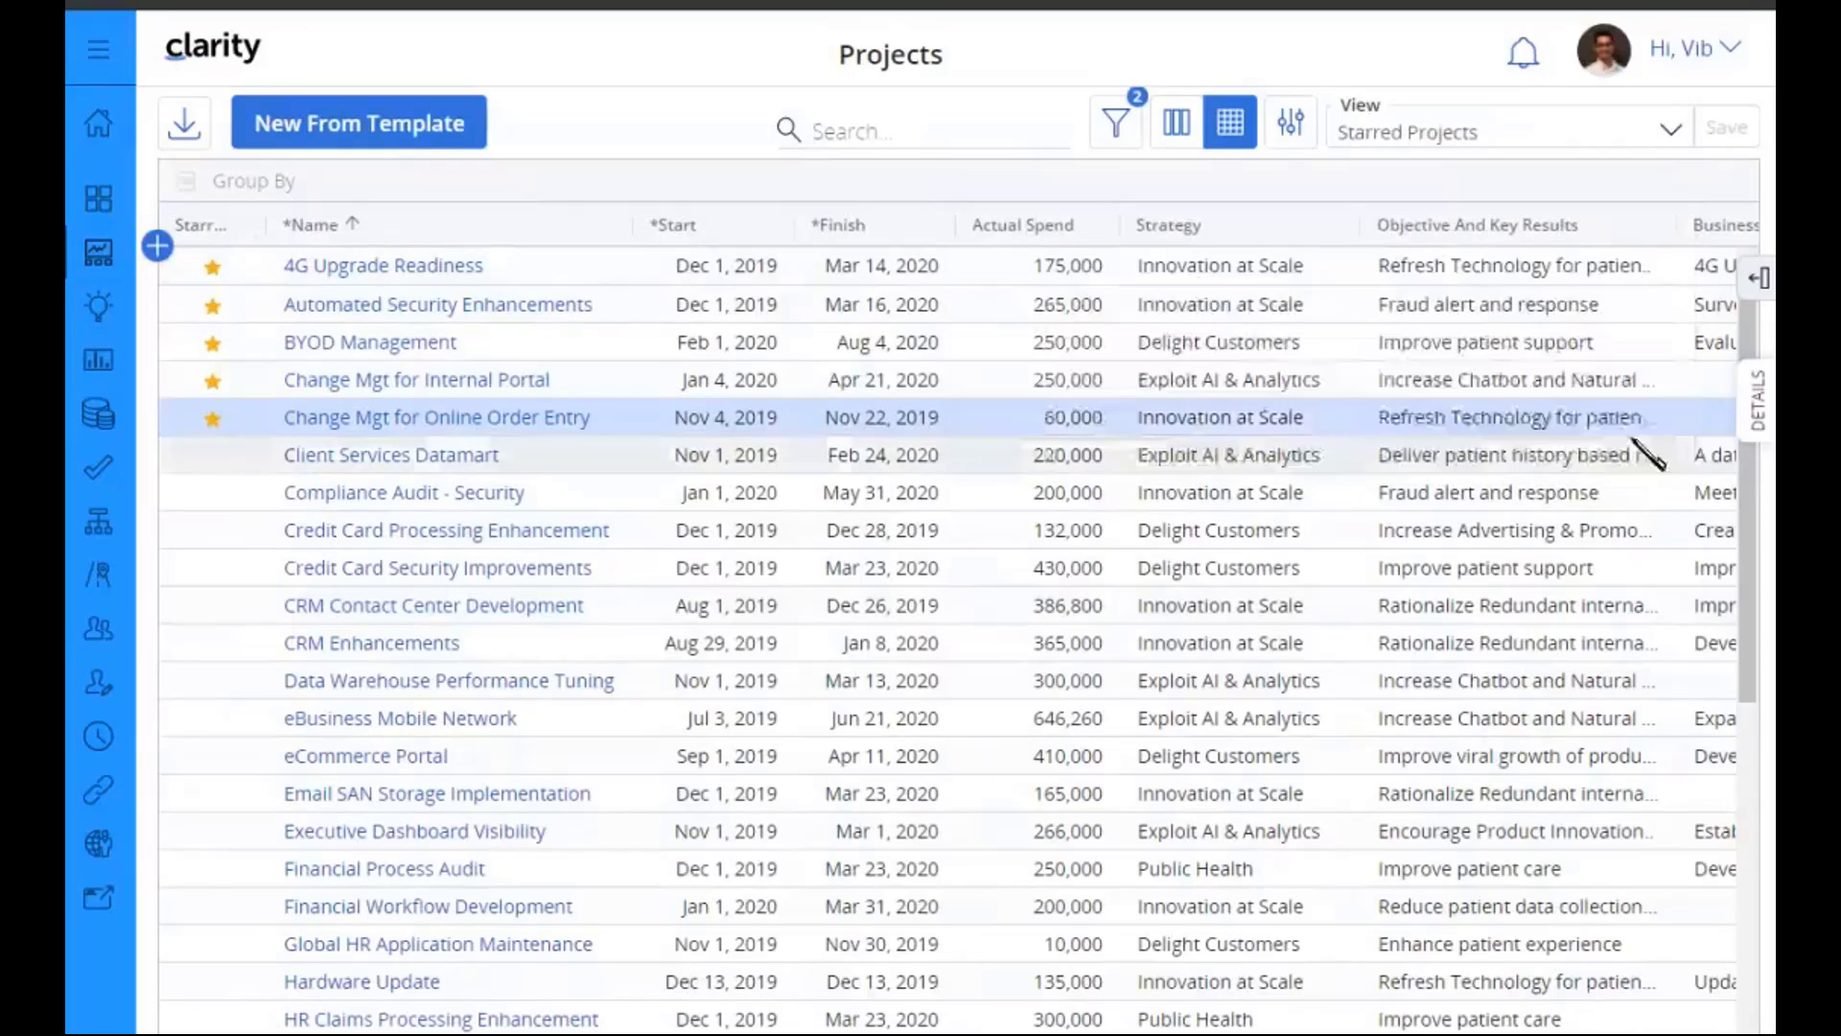
Step: Open the Ideas list and add the Starred attribute as its first column, before Subject
left_click(101, 307)
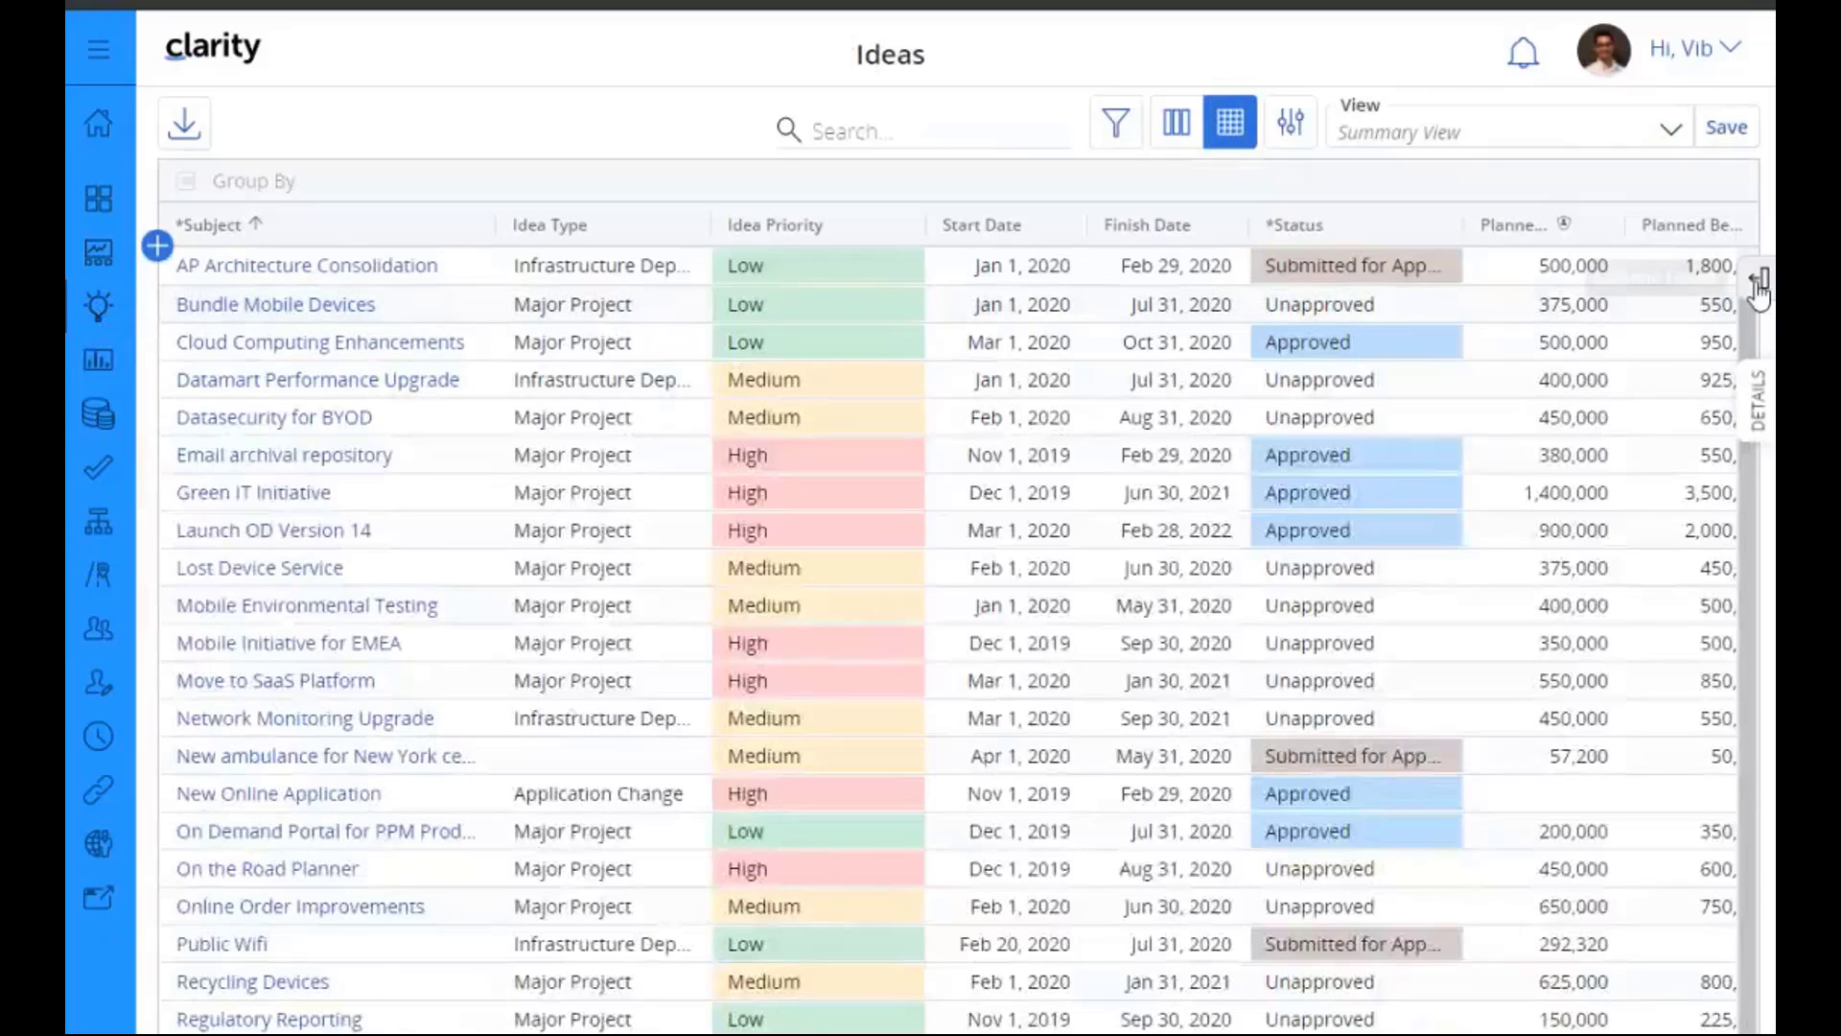
left_click(1758, 284)
left_click(1463, 259)
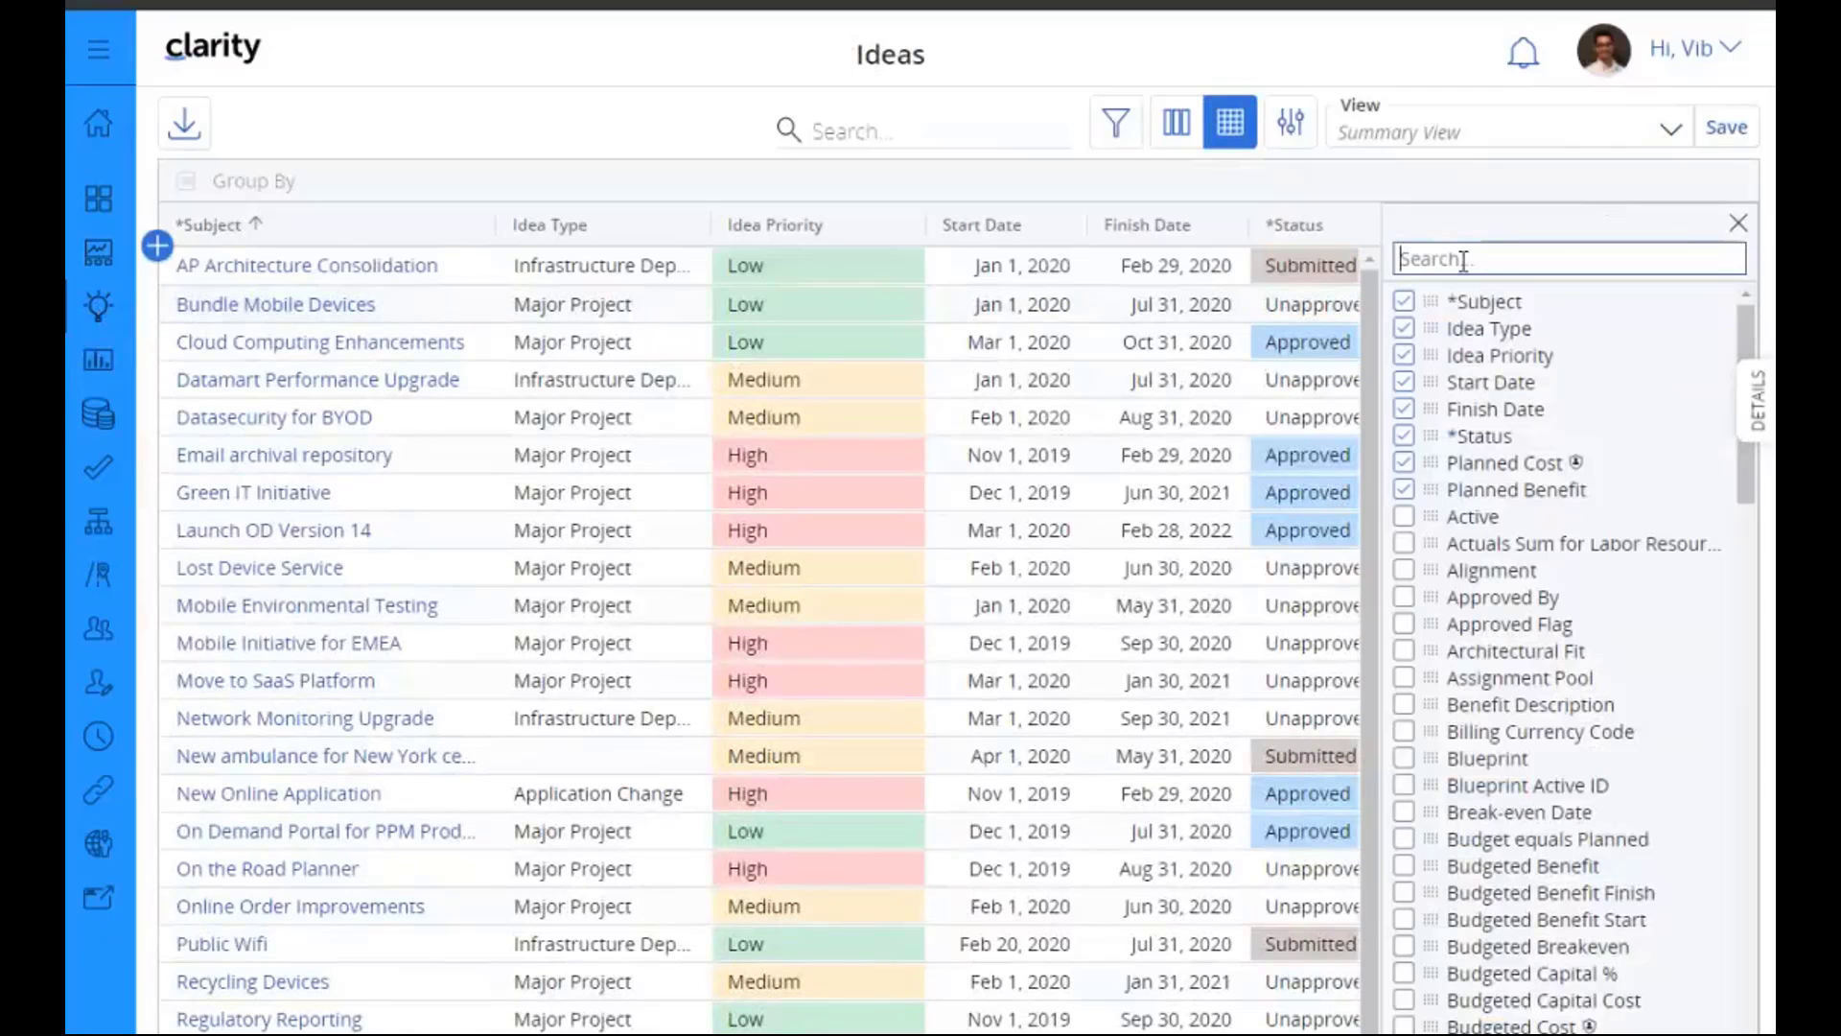
type("star")
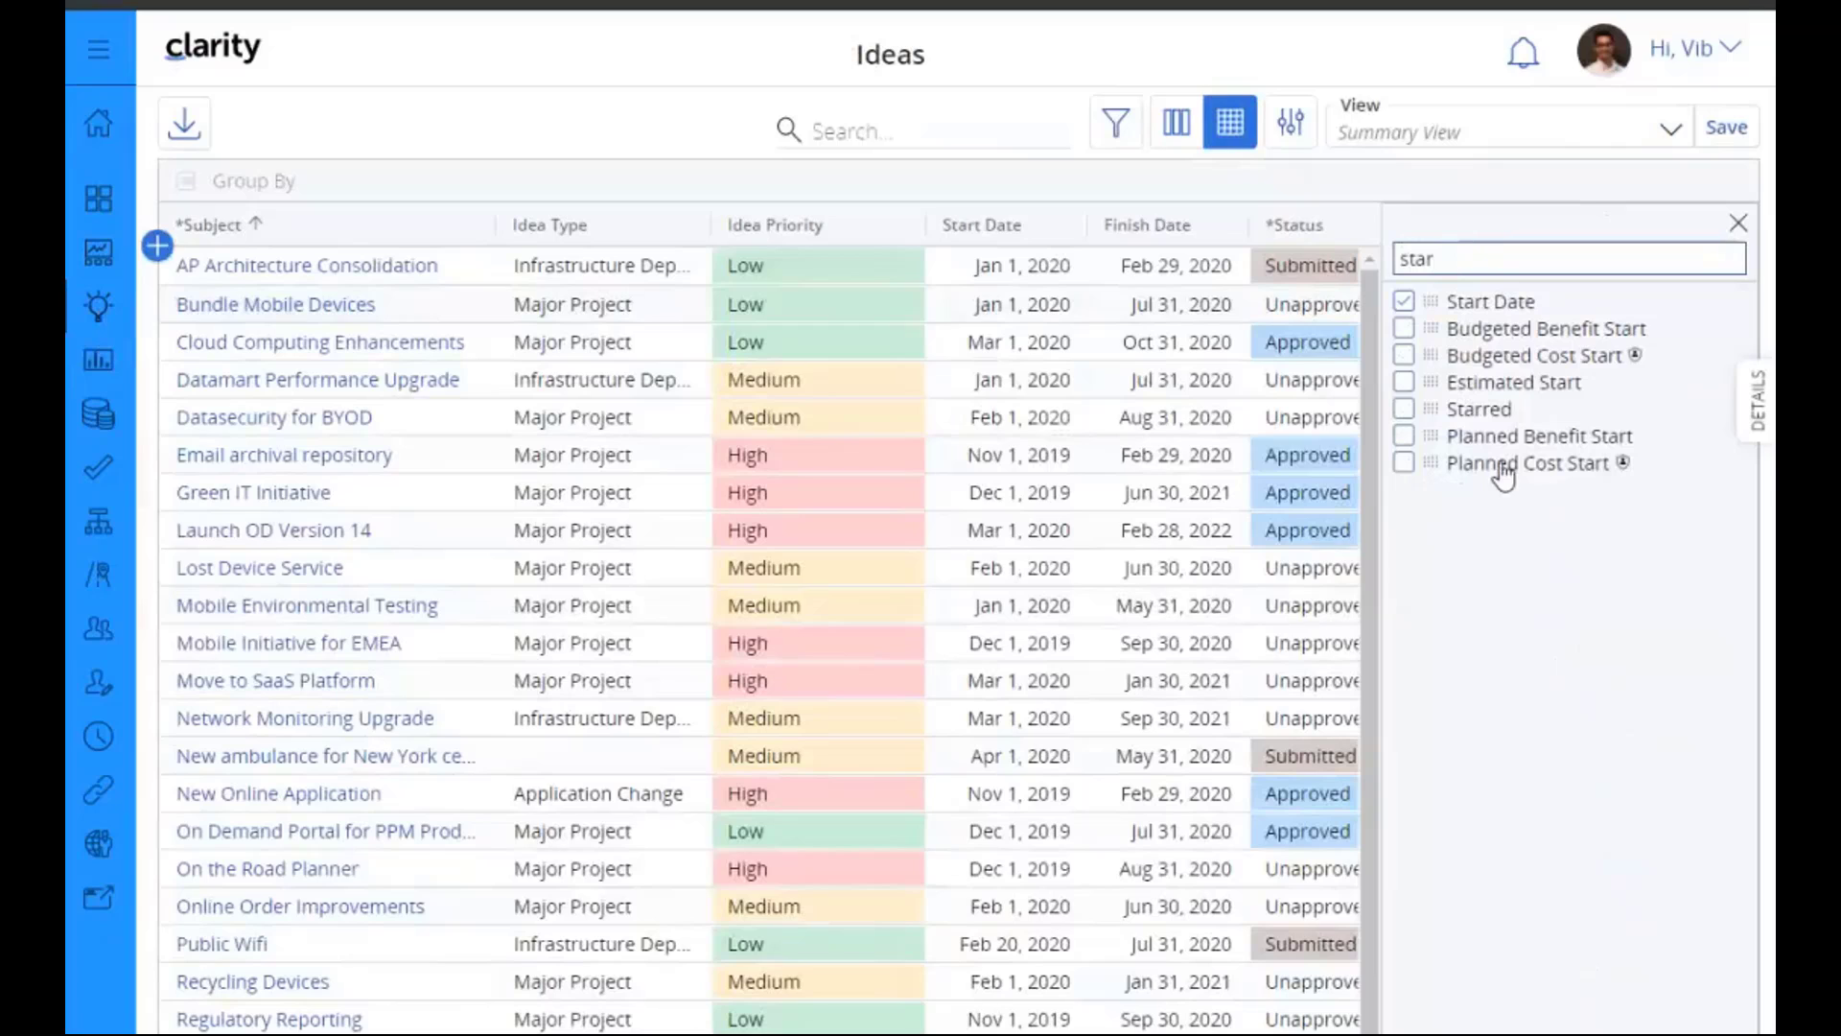
left_click_drag(1412, 418, 259, 235)
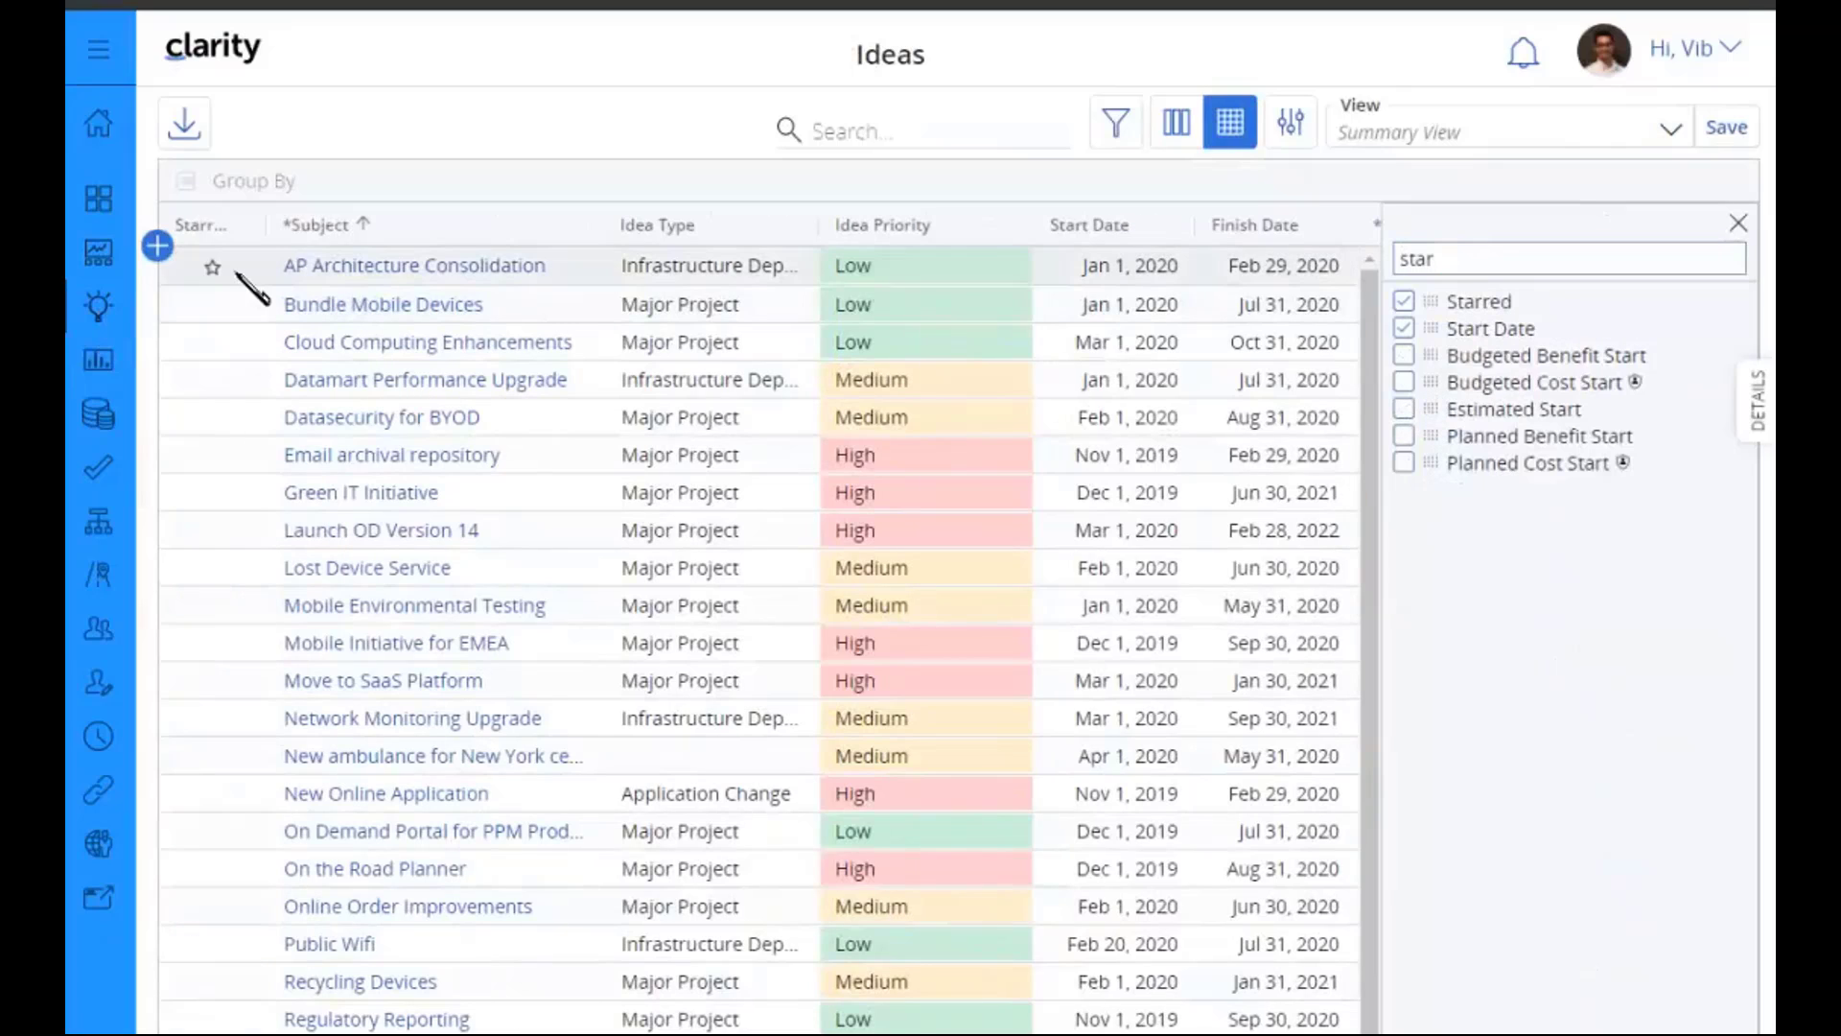
Step: Star the ideas AP Architecture Consolidation, Bundle Mobile Devices and Cloud Computing Enhancements, and save the changed Summary View
left_click(213, 268)
left_click(213, 305)
left_click(213, 344)
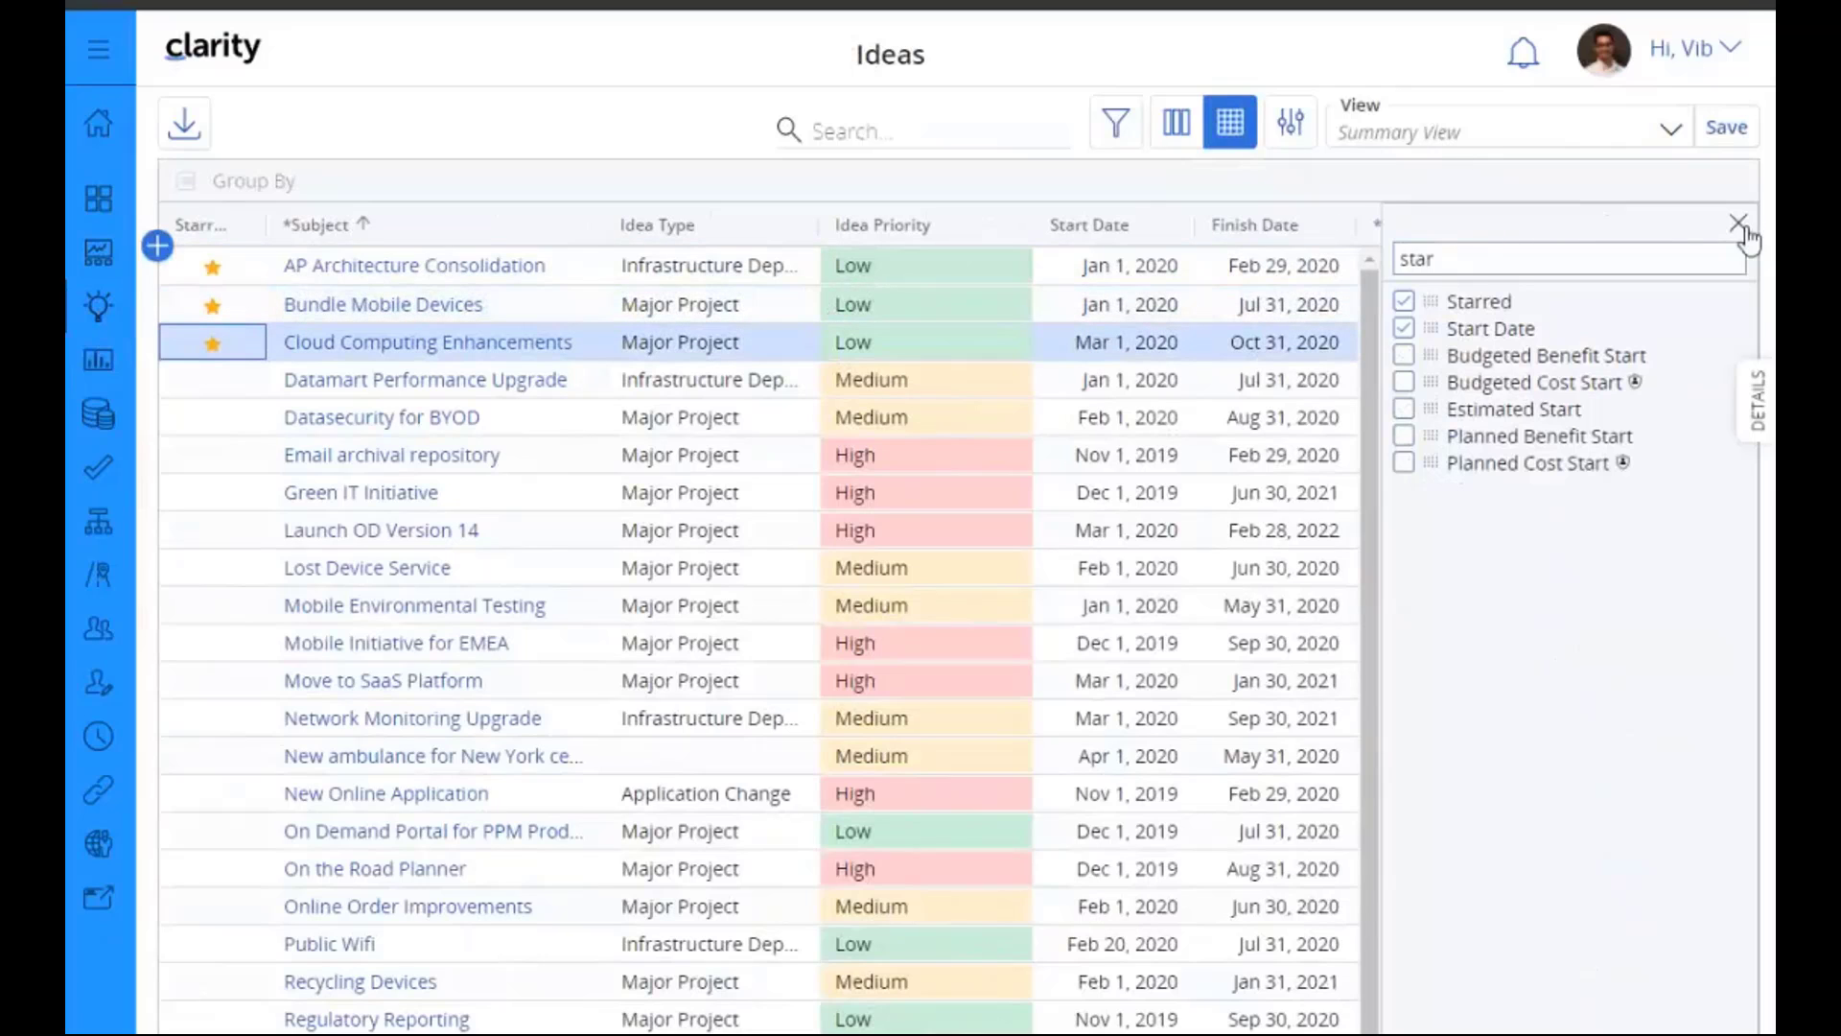
left_click(1737, 223)
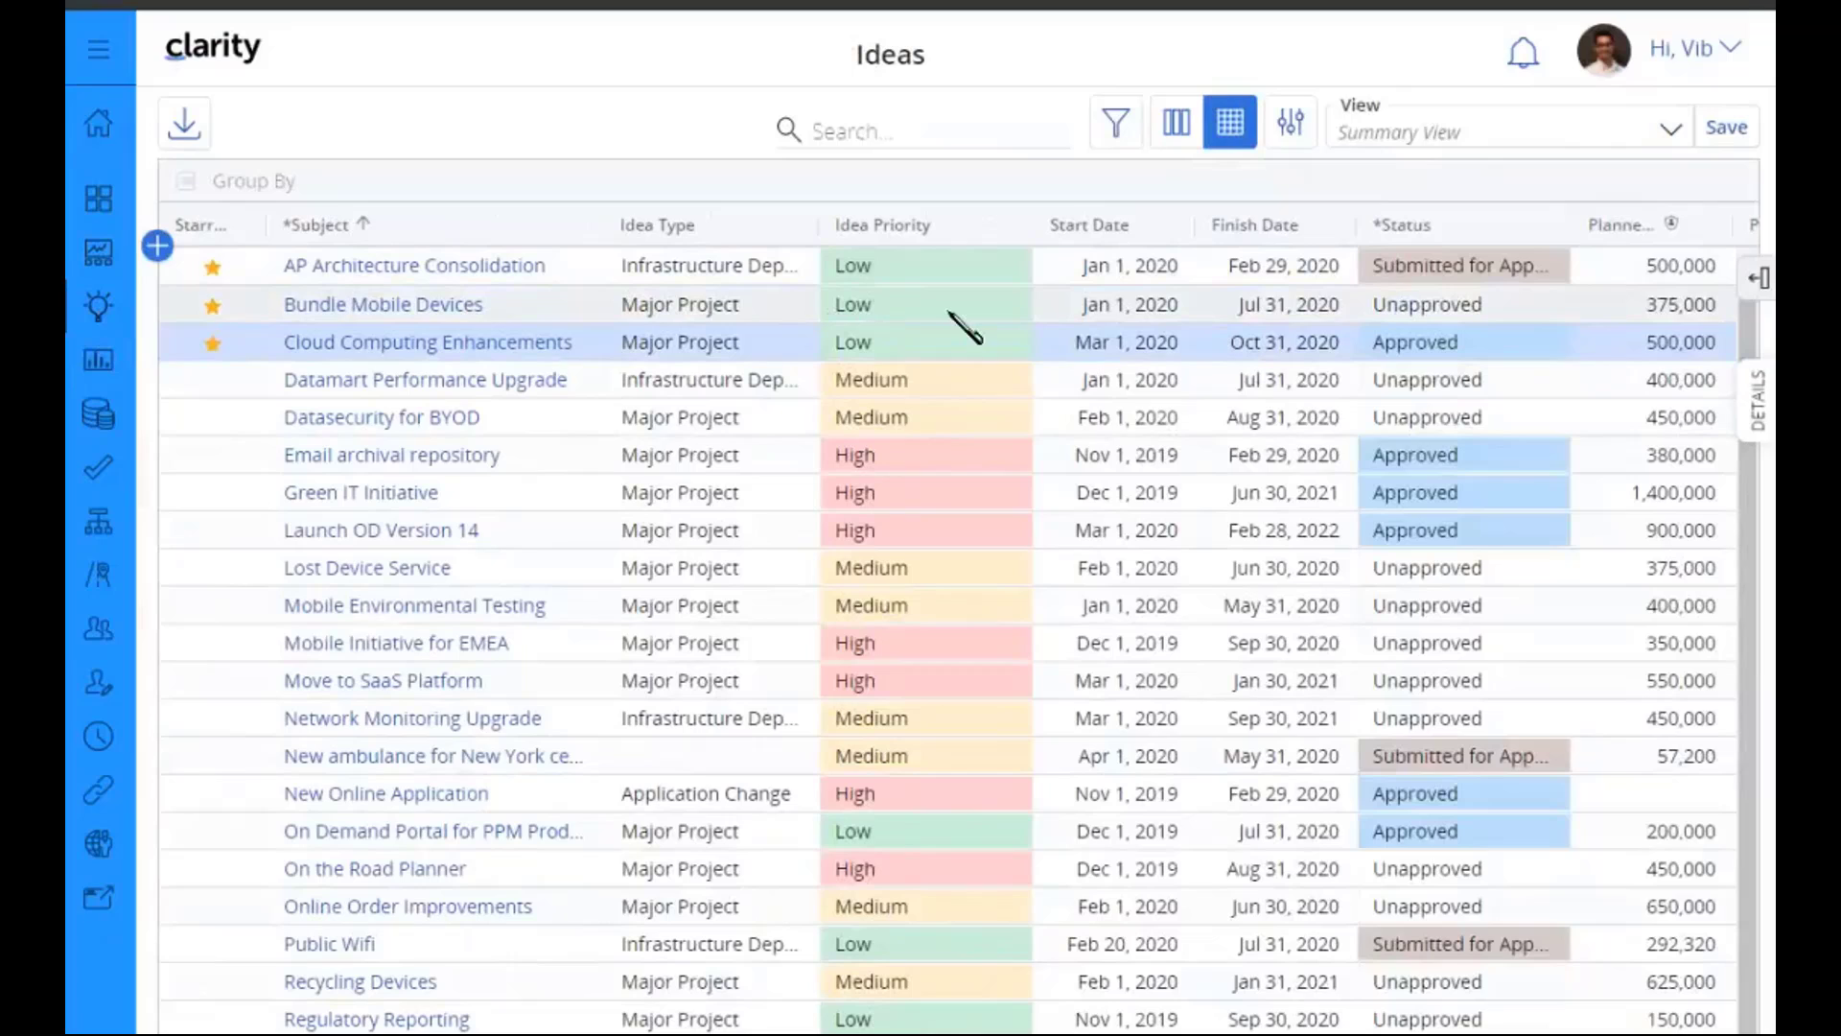
left_click(1735, 135)
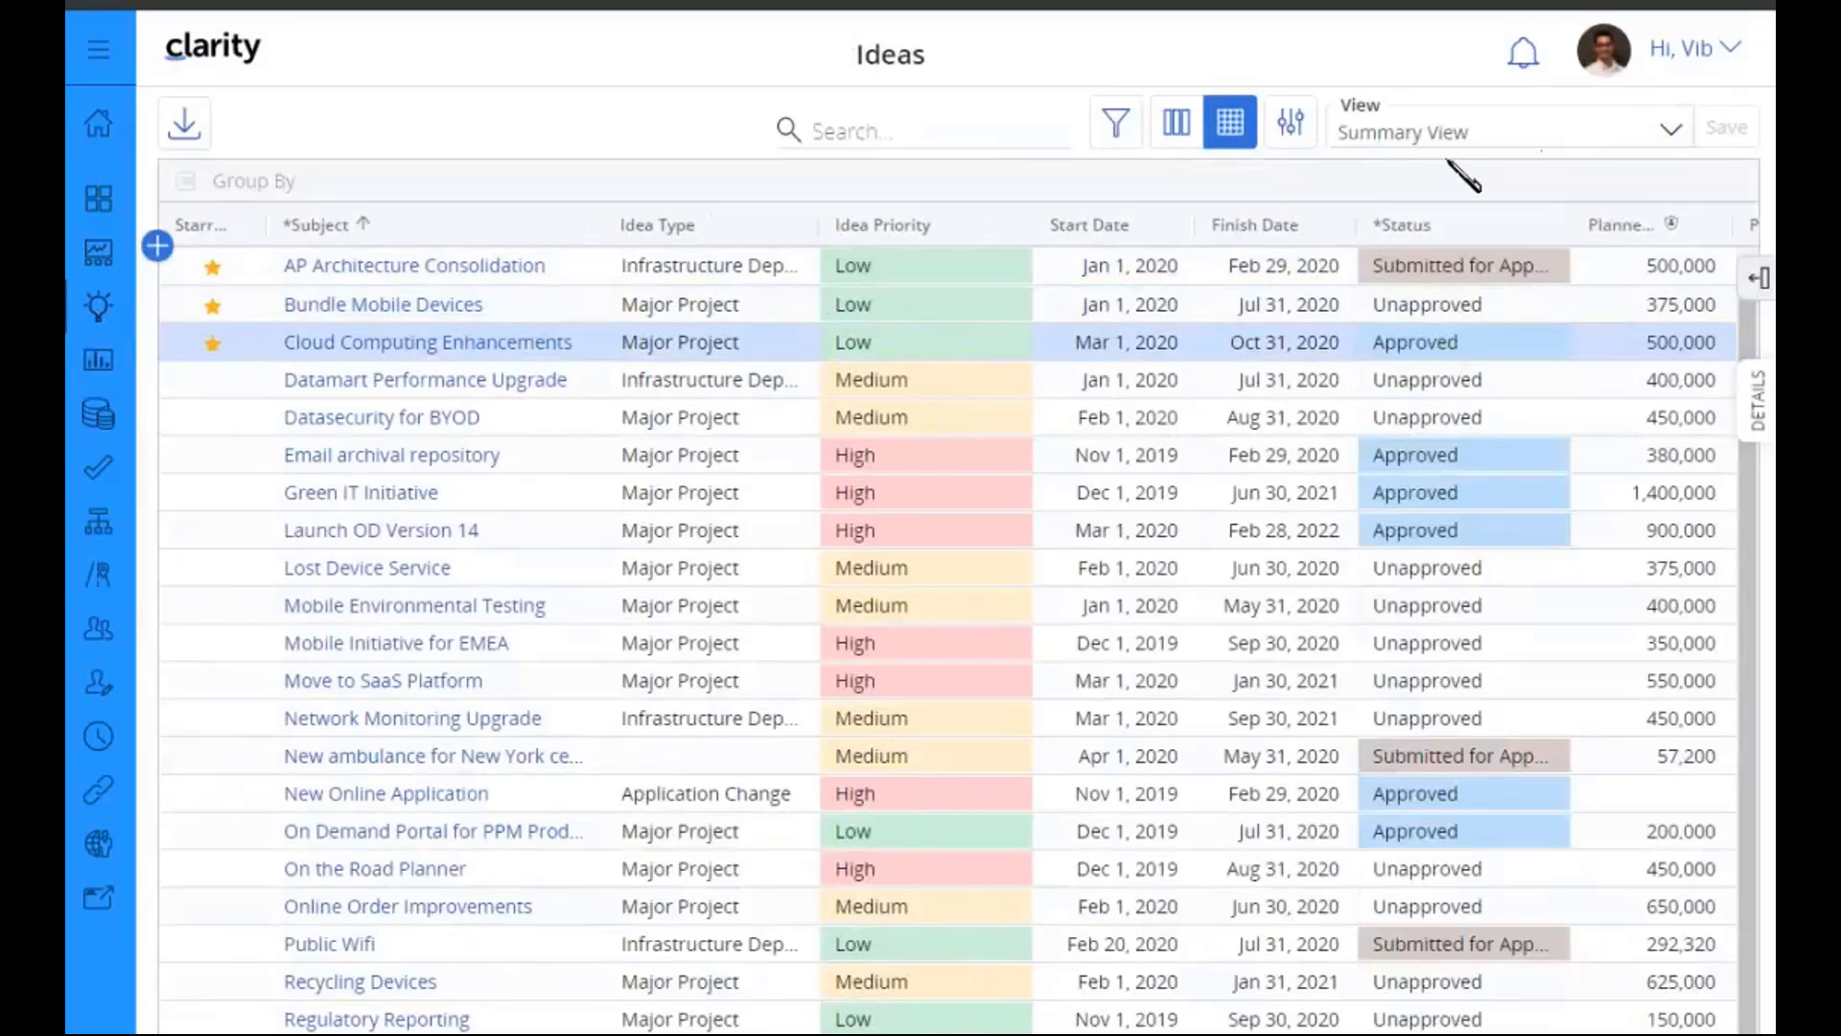
Step: Open the Medical Centers list and search its available columns for "star"
left_click(99, 363)
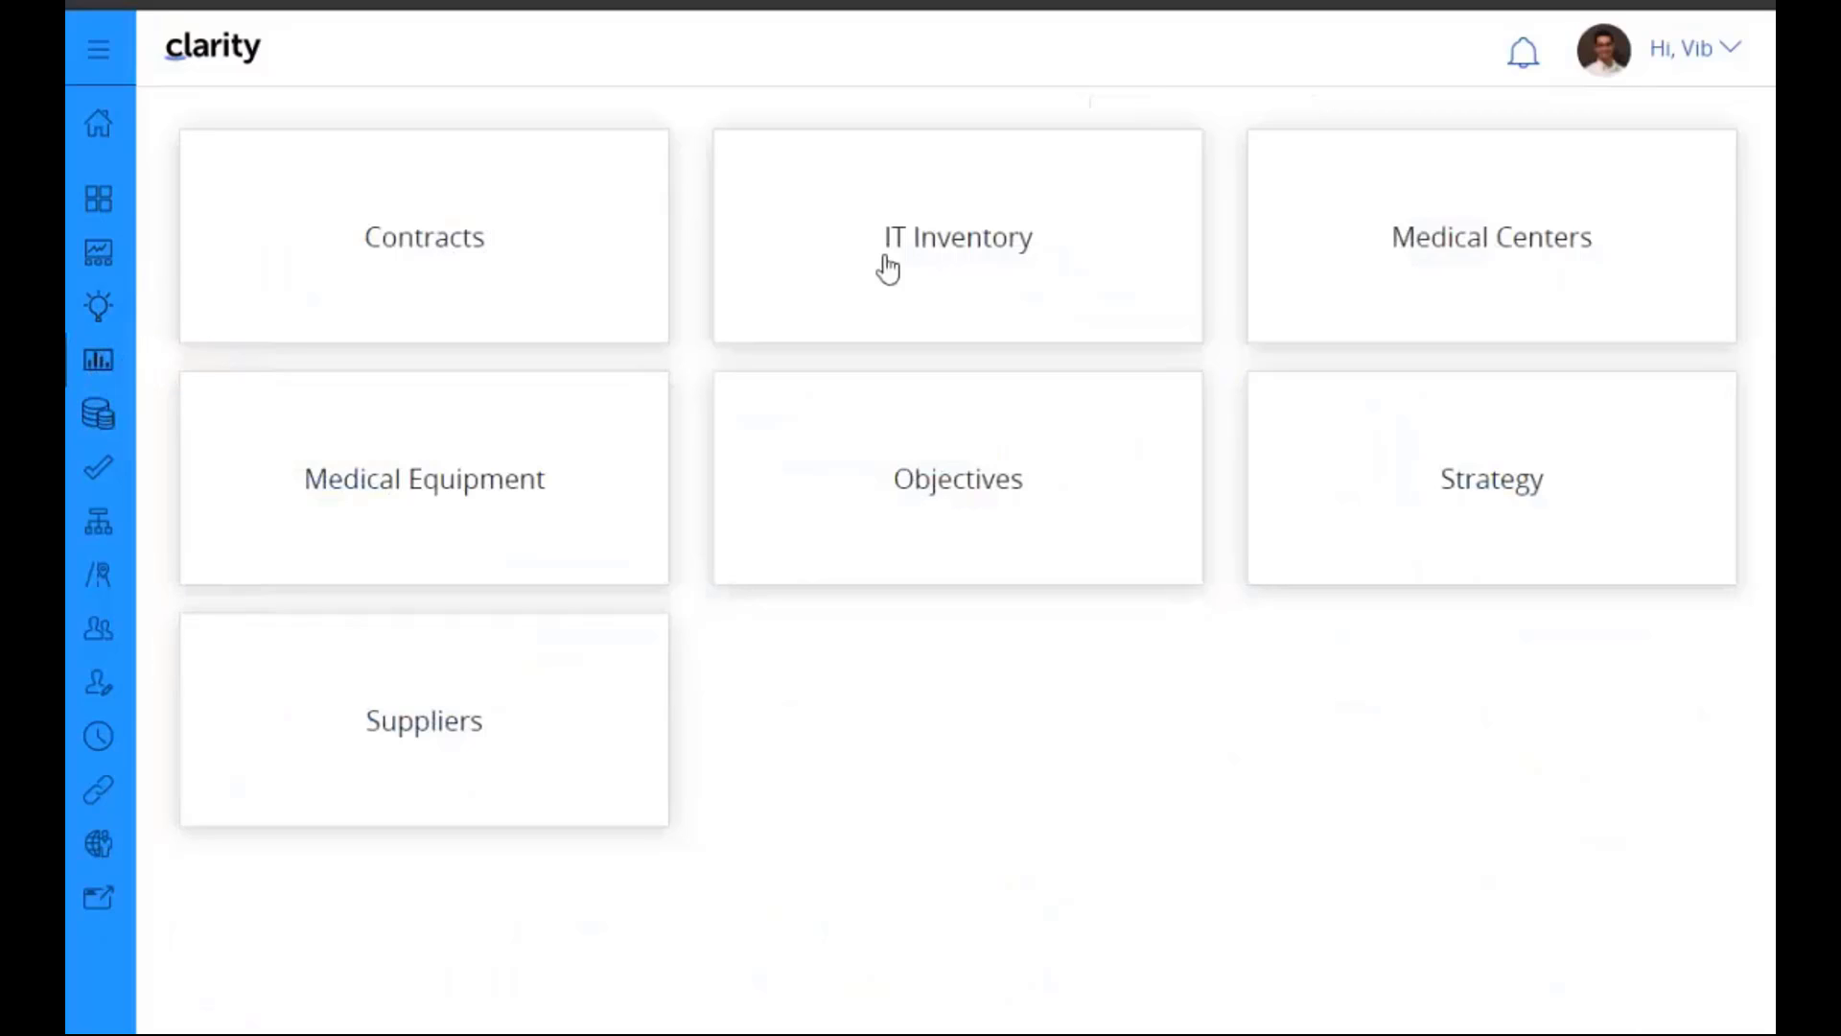
left_click(1426, 246)
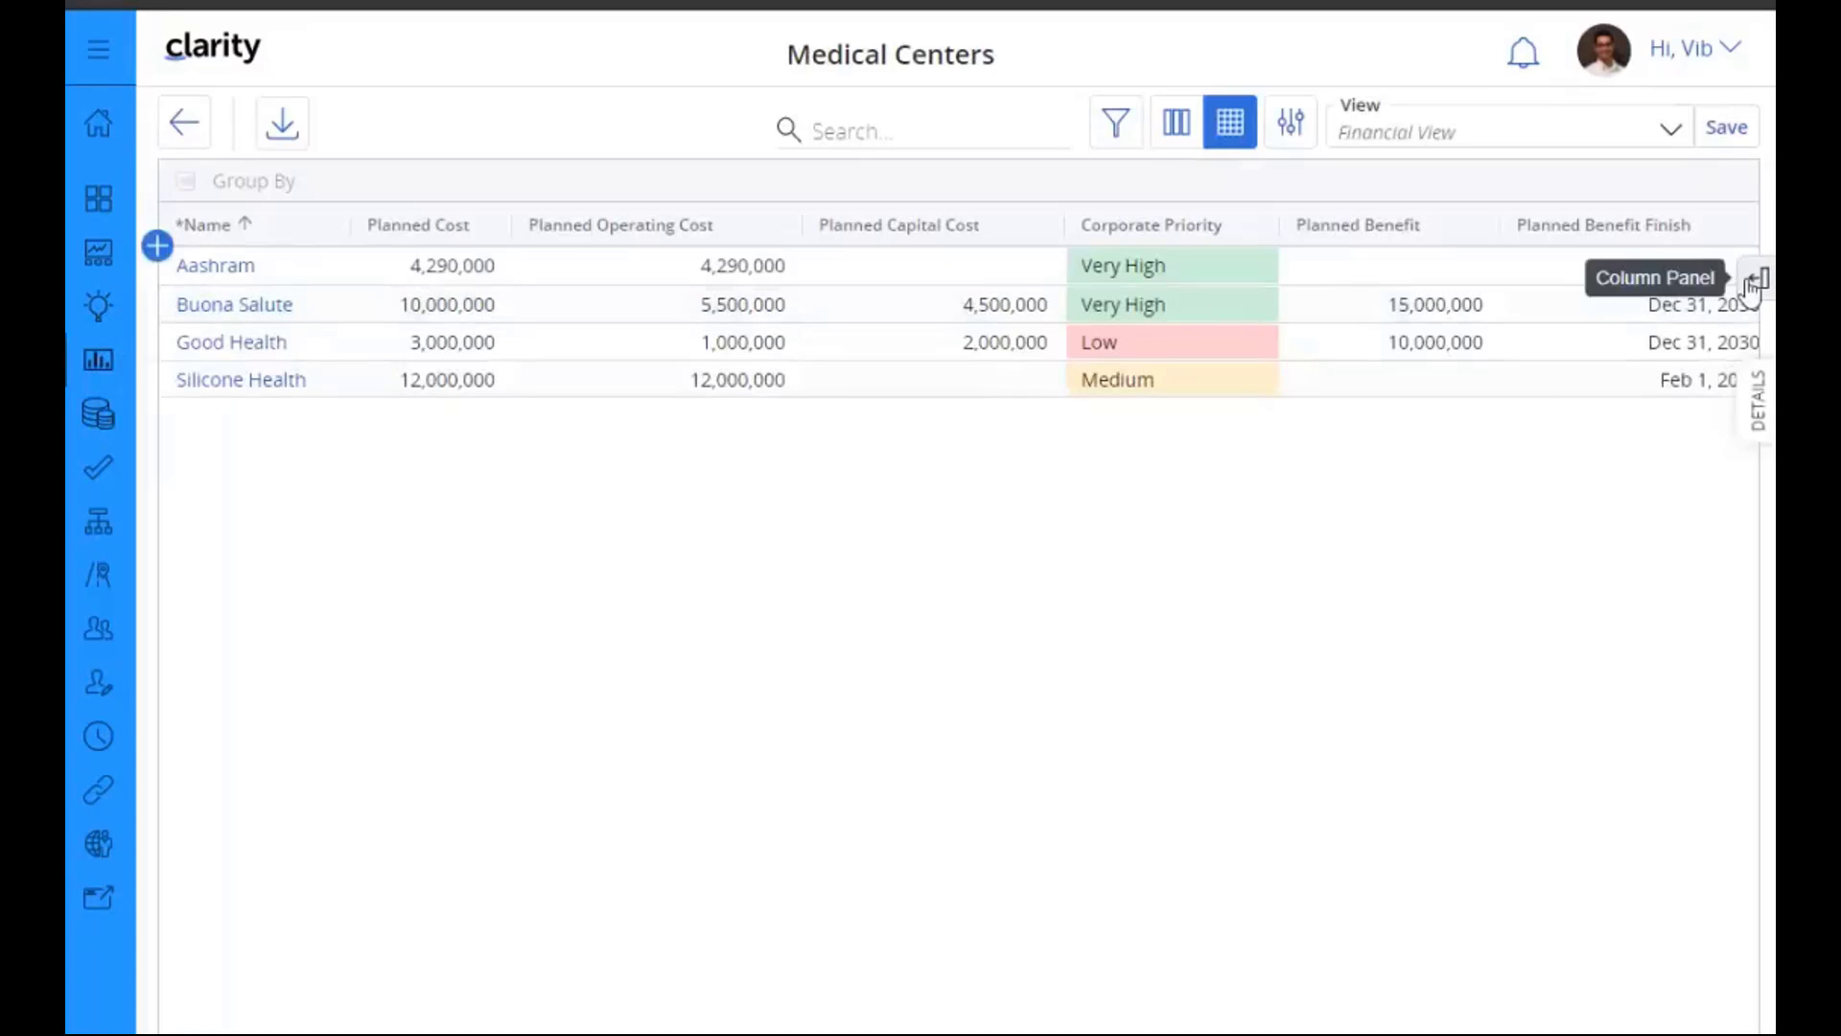
left_click(1754, 281)
left_click(1435, 257)
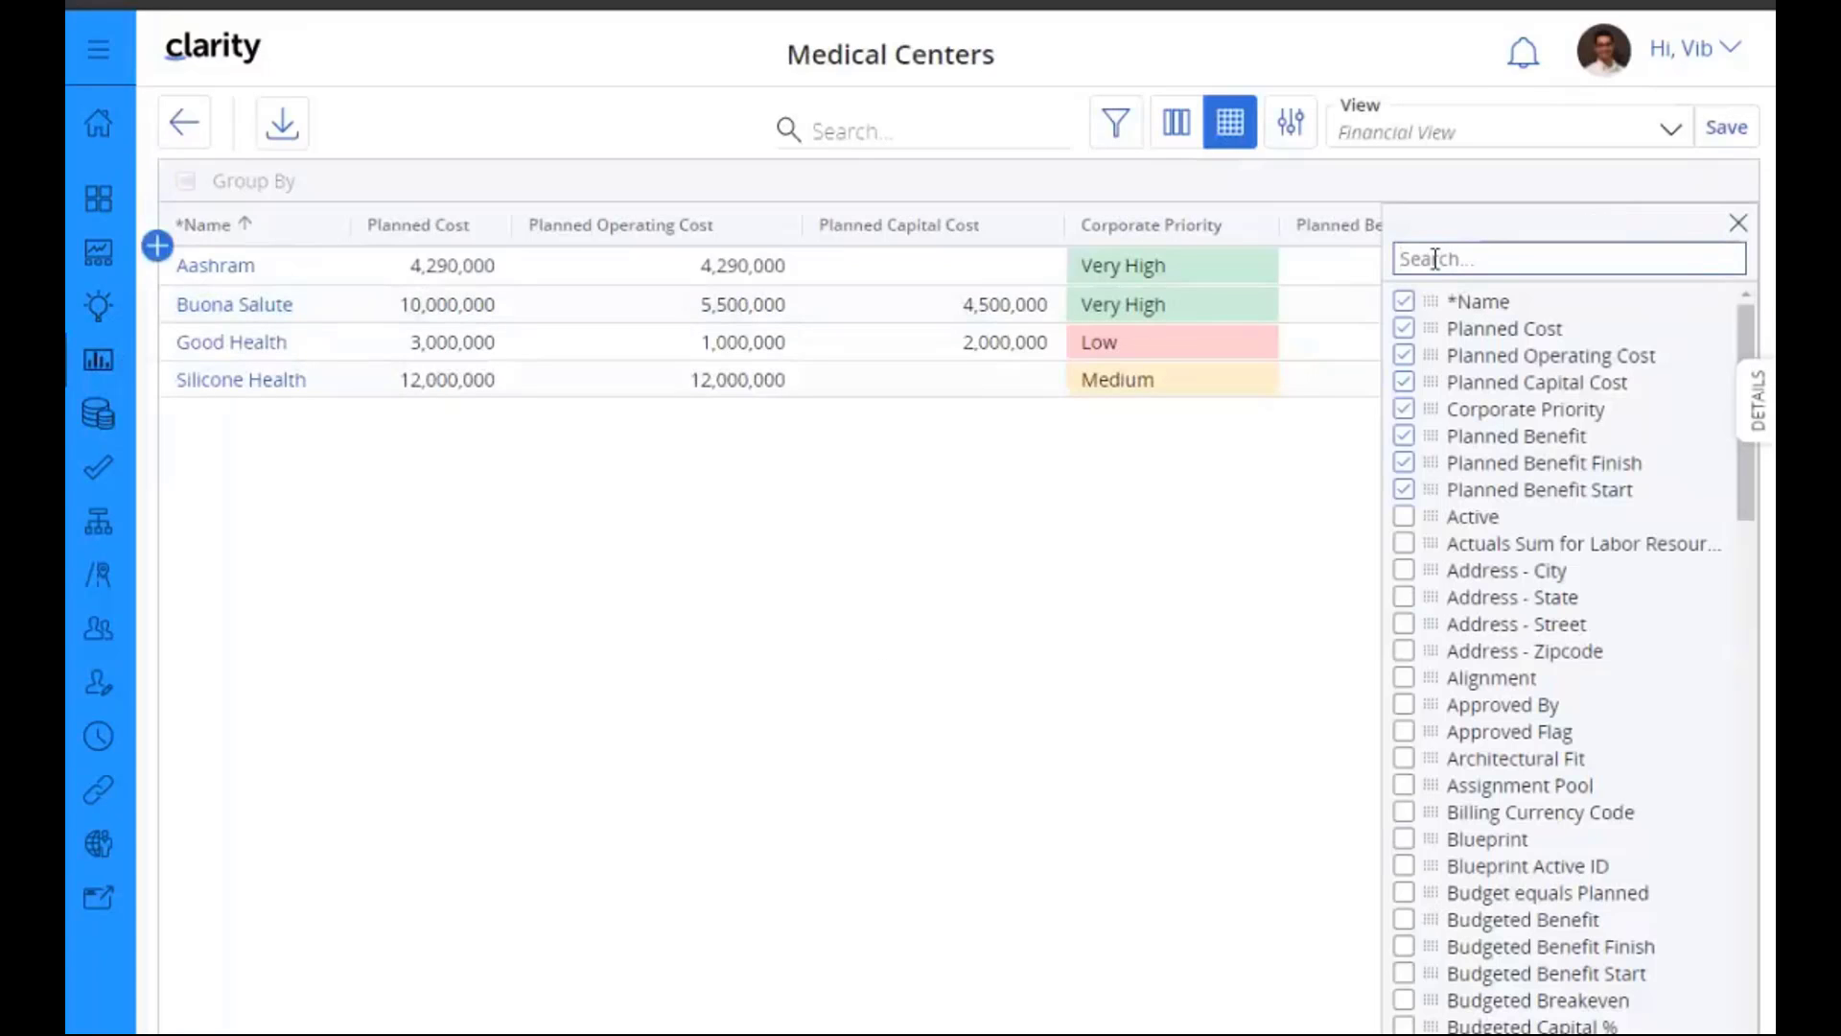
type("star")
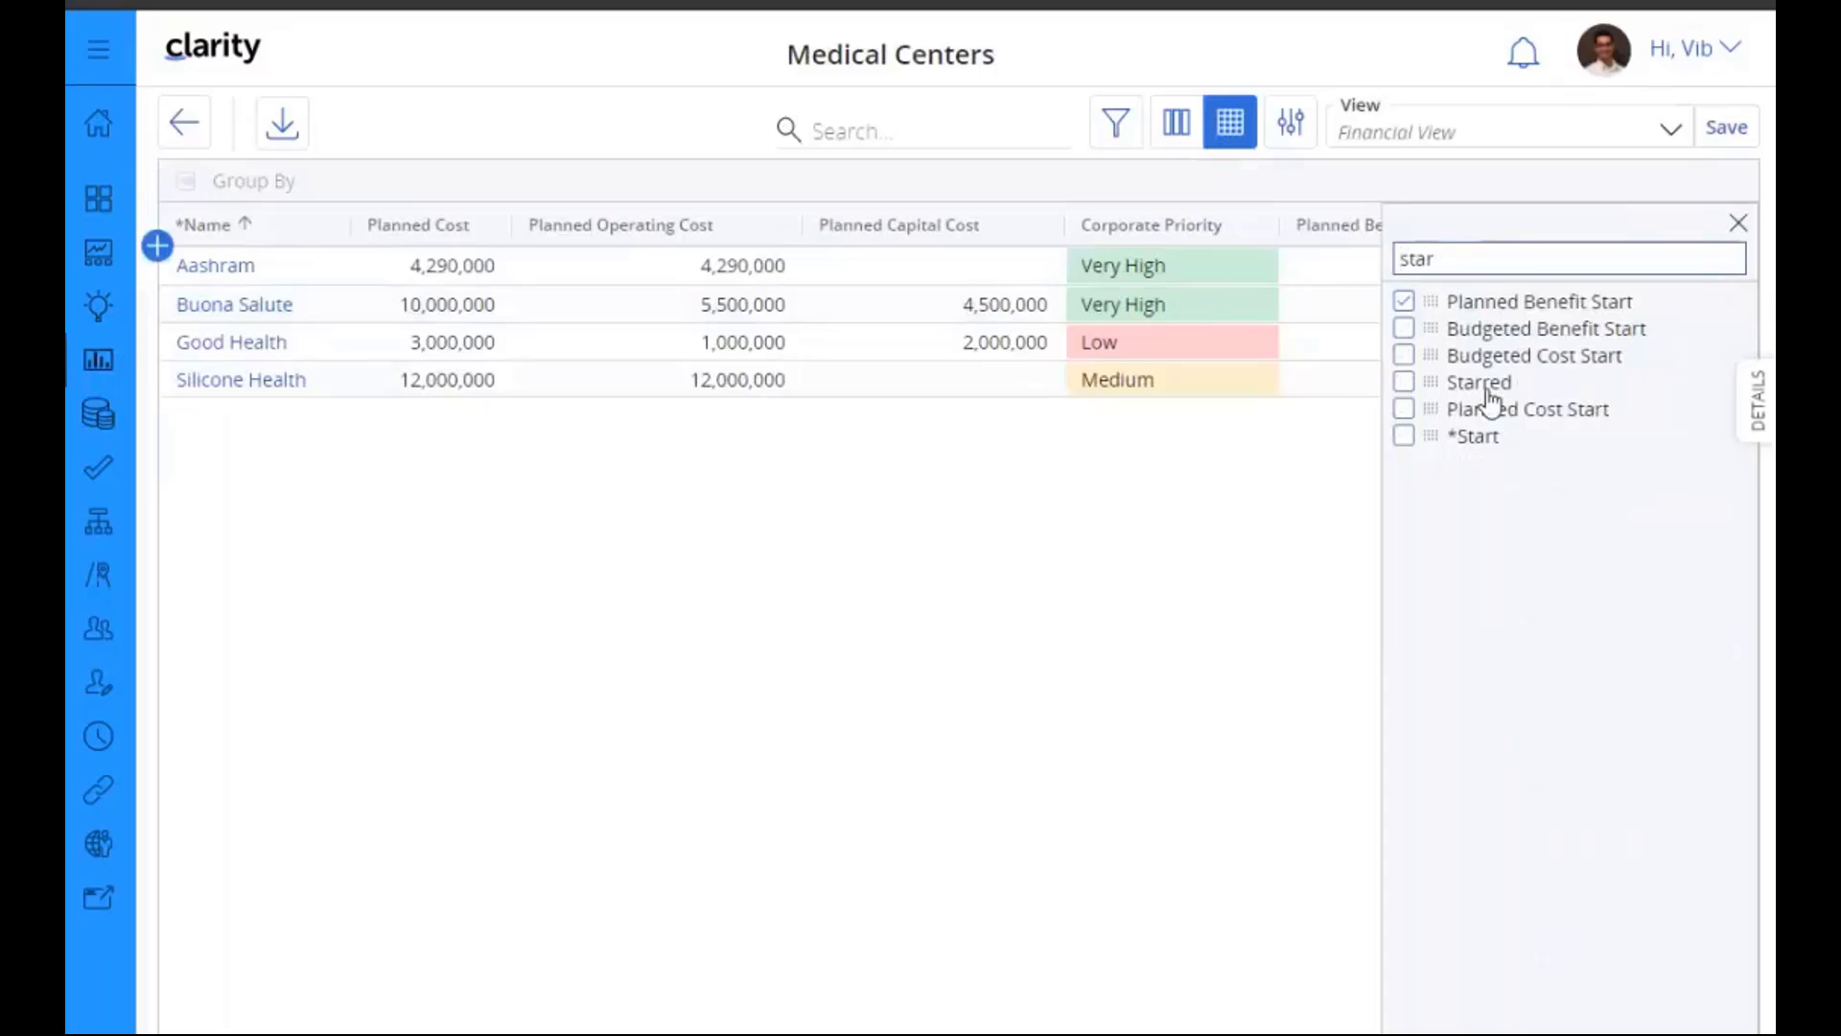
Step: Open the Funding Source list and add the Starred attribute as its first column, before Name
left_click(110, 425)
left_click(383, 240)
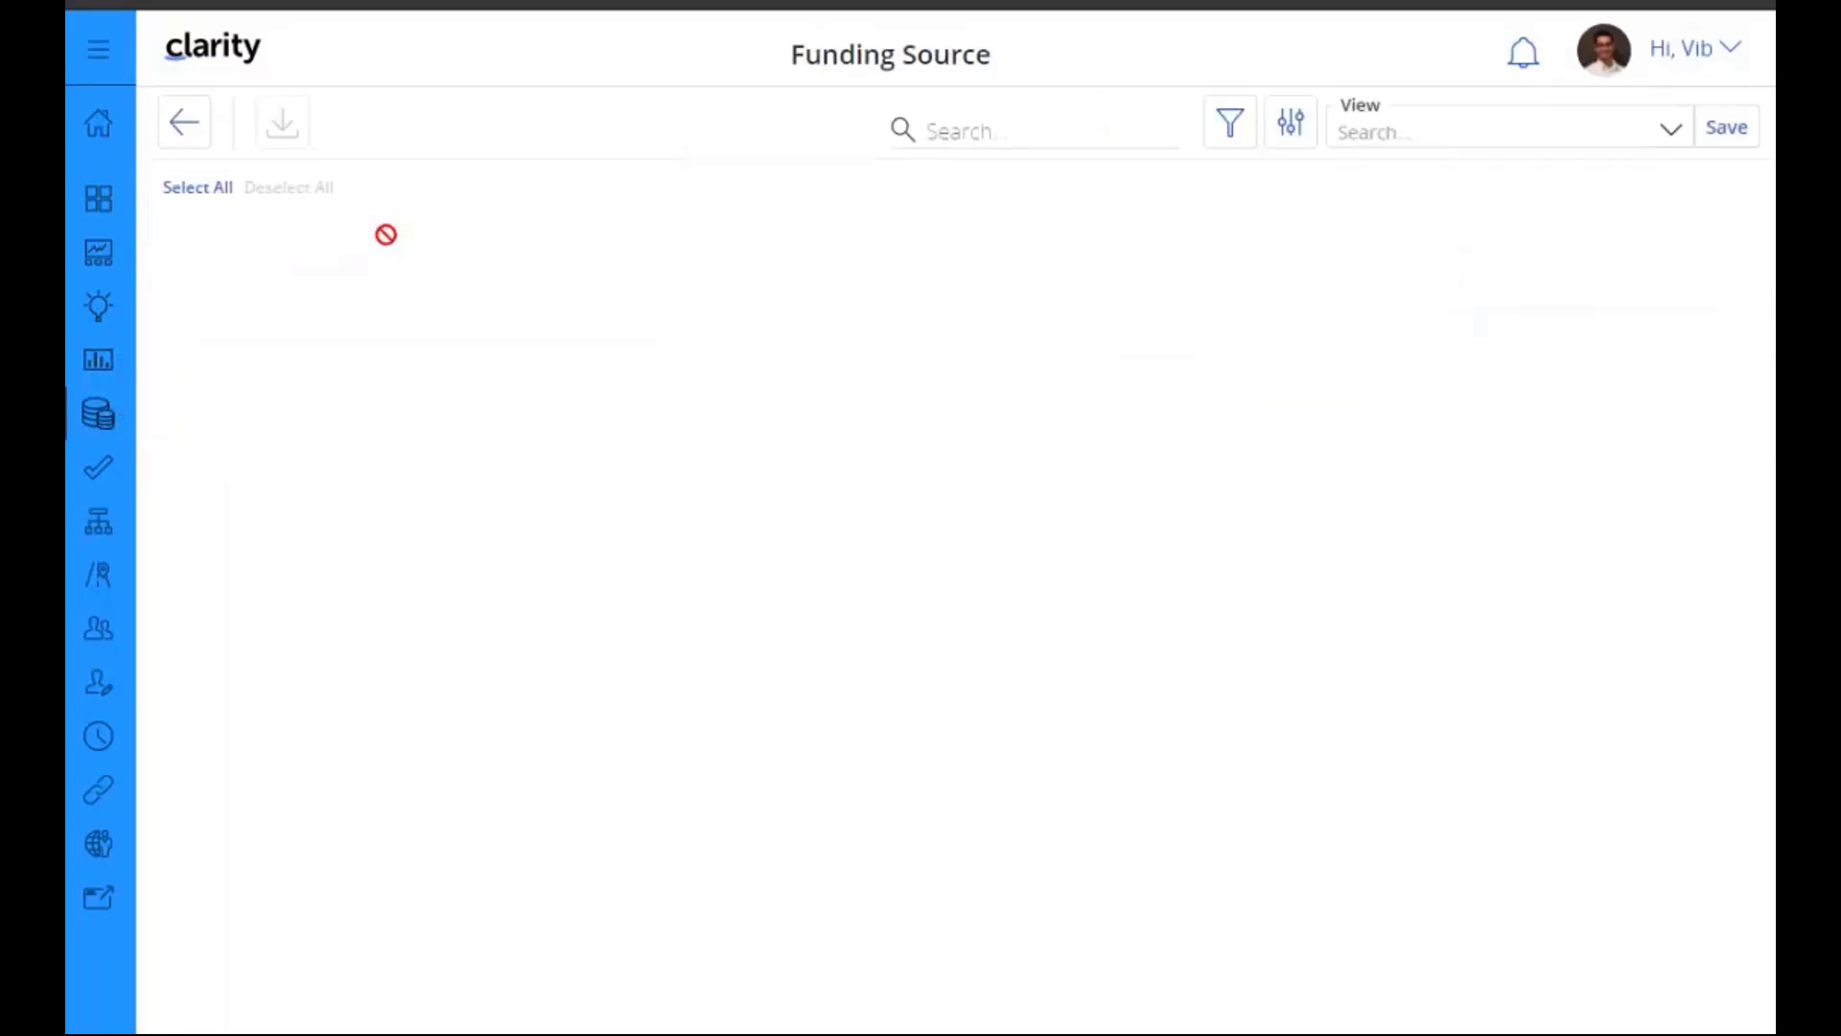
left_click(1762, 343)
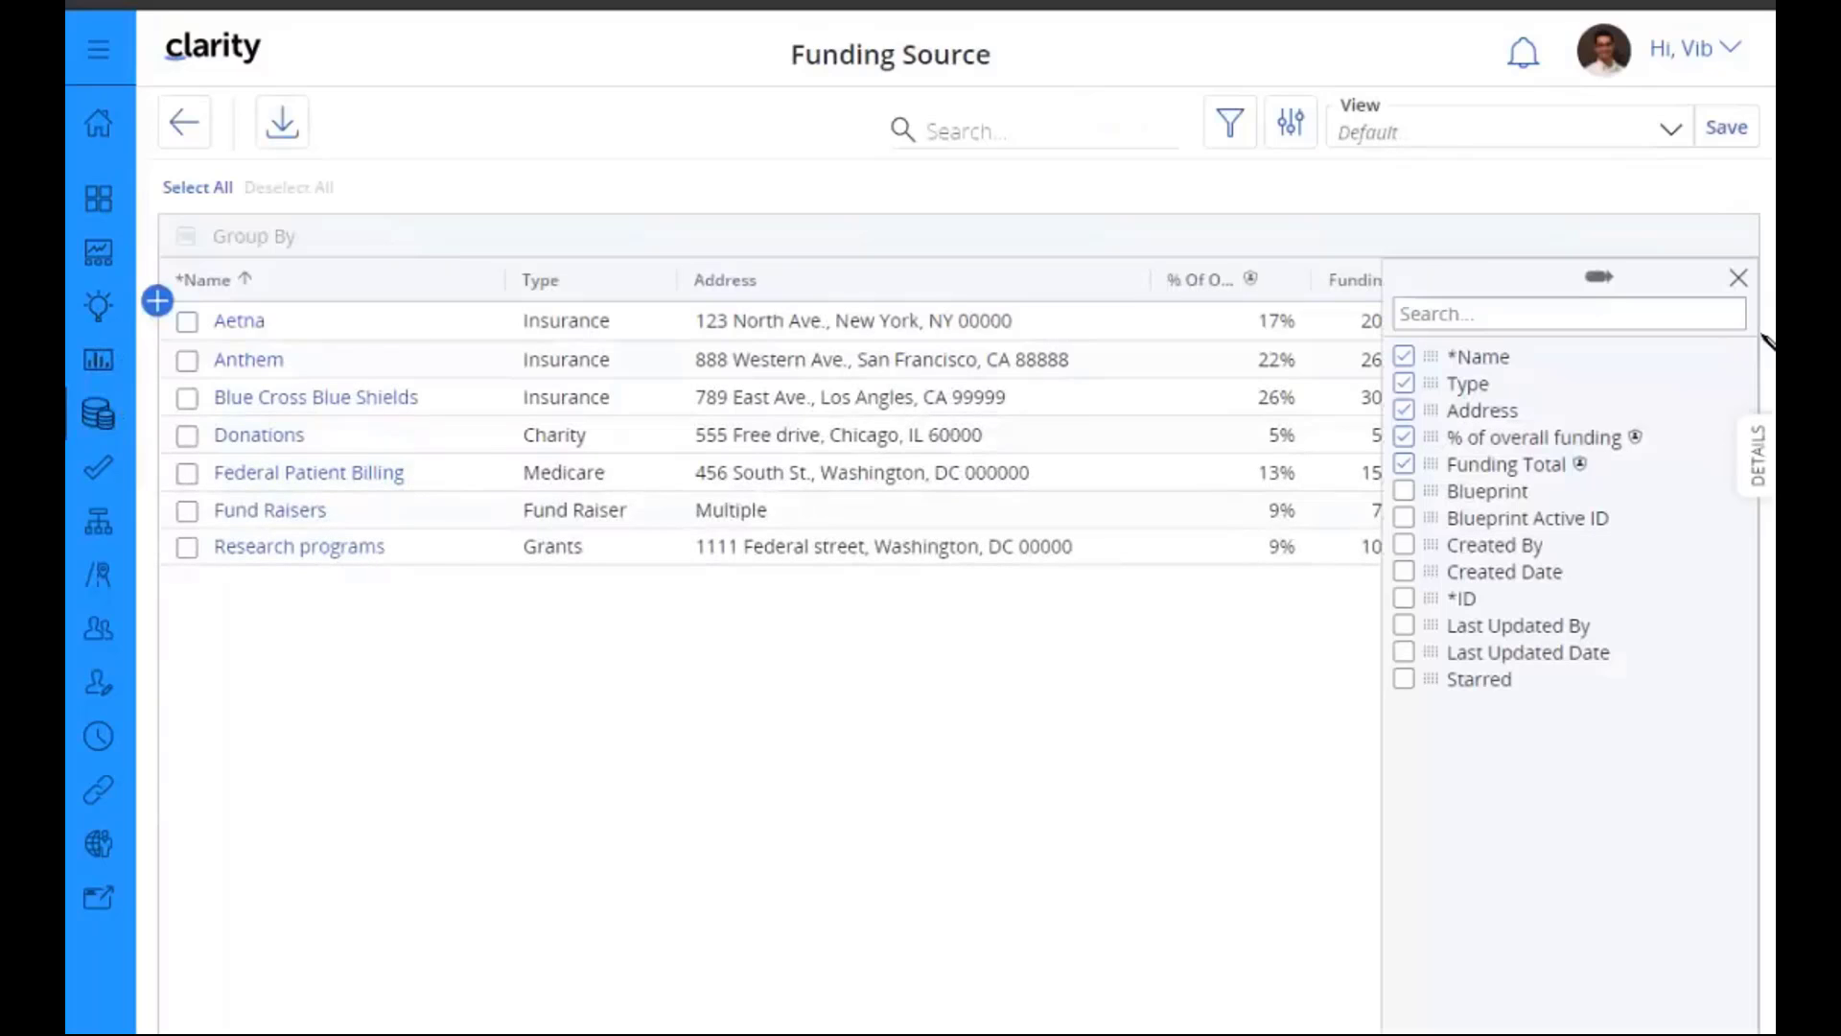
left_click(1409, 678)
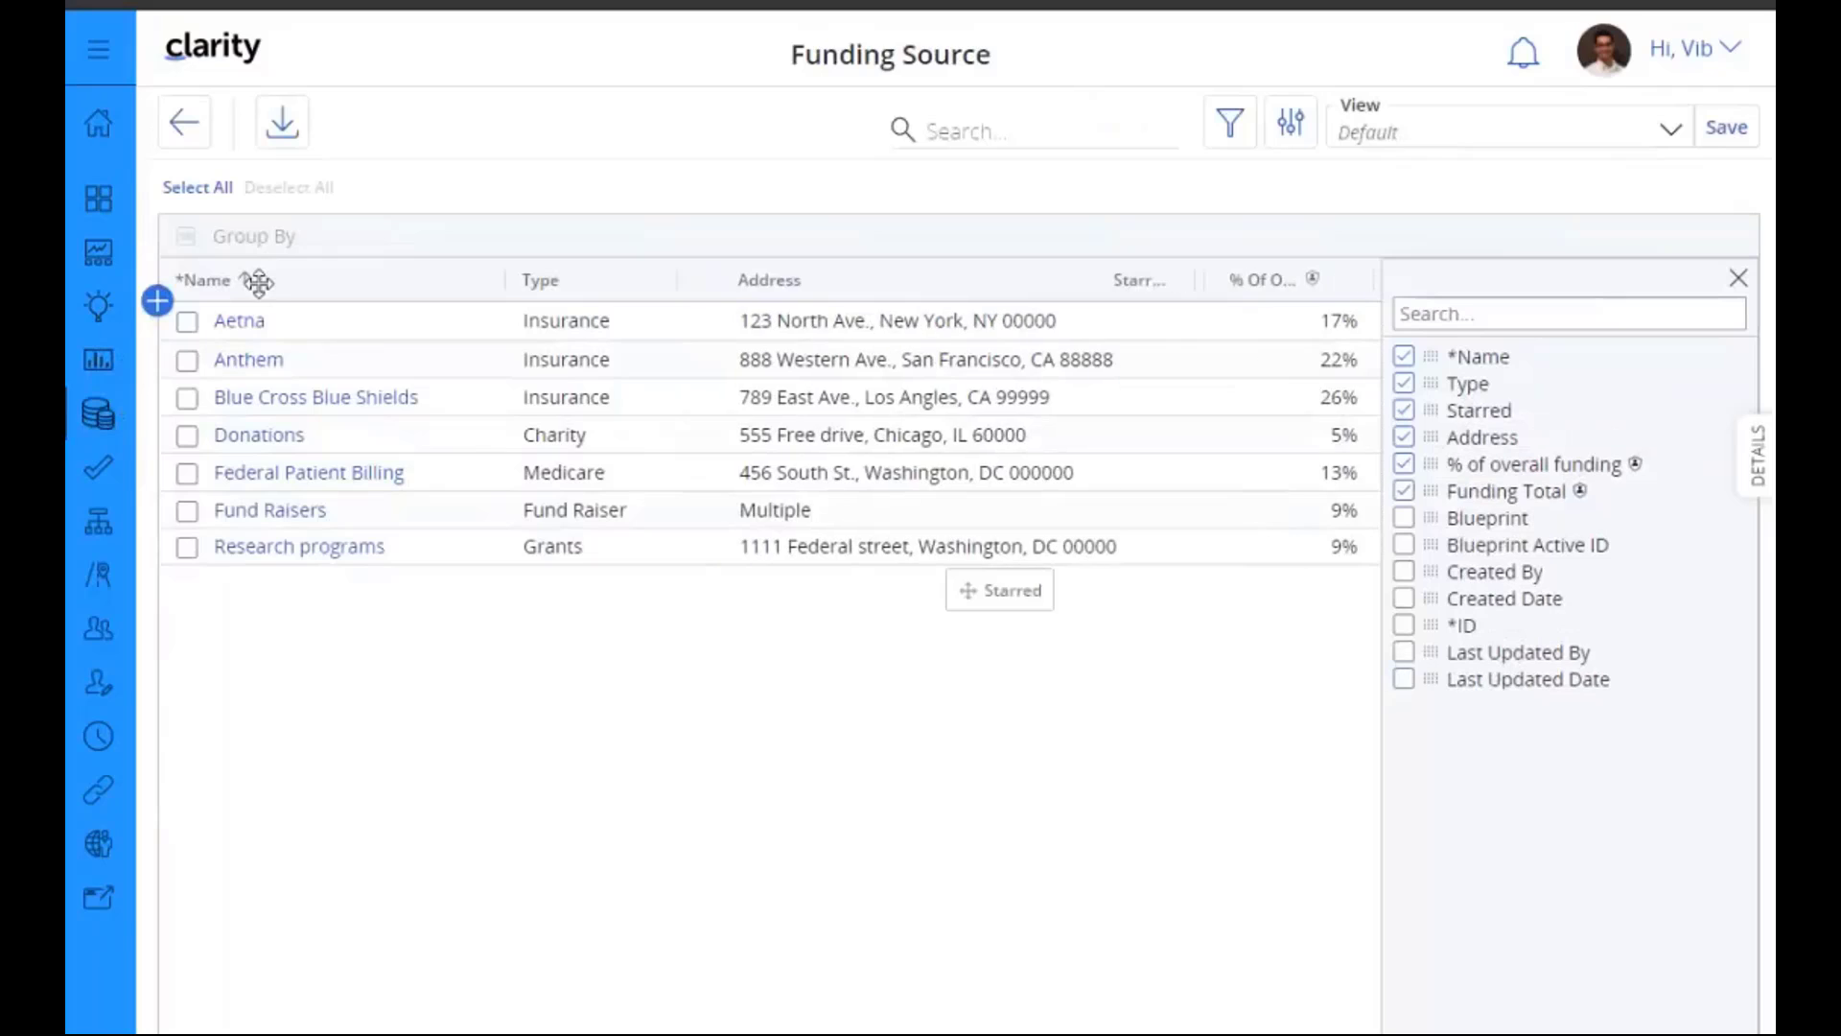
left_click_drag(257, 281, 252, 283)
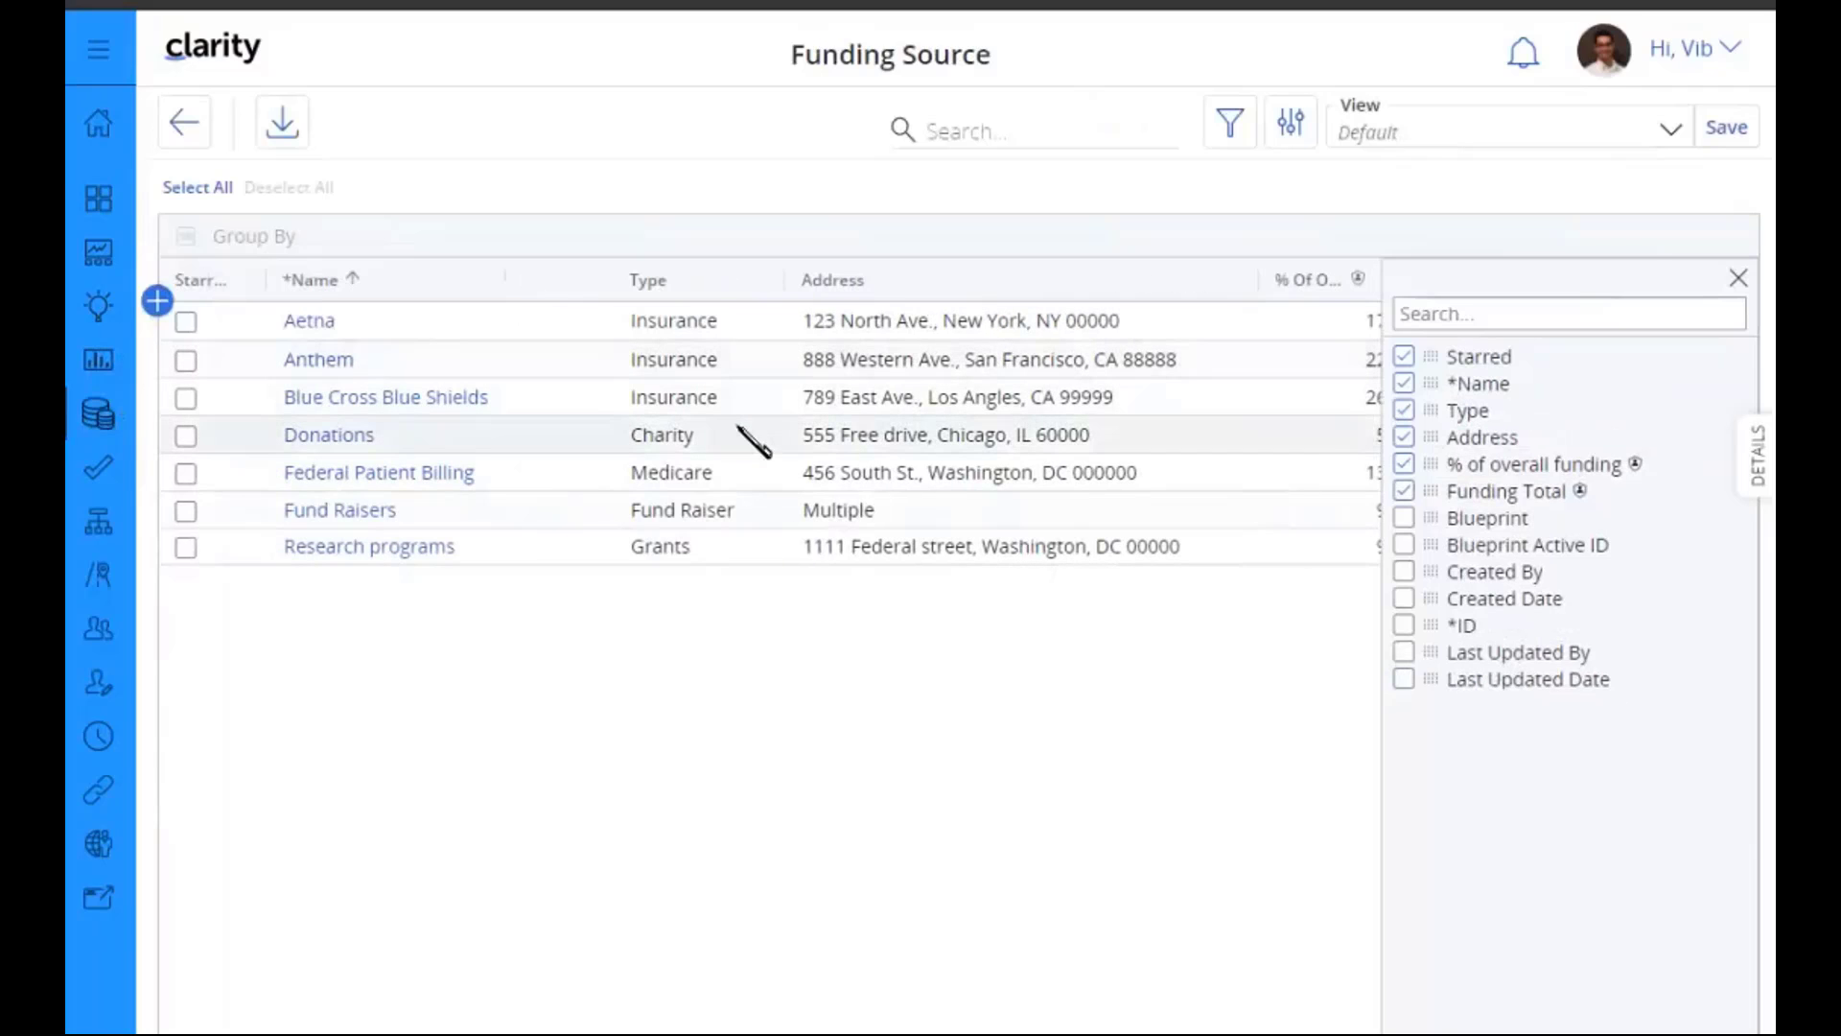
left_click(1736, 280)
Step: Open the IT Rollout hierarchy and bring up the selection of projects to import into it
left_click(99, 576)
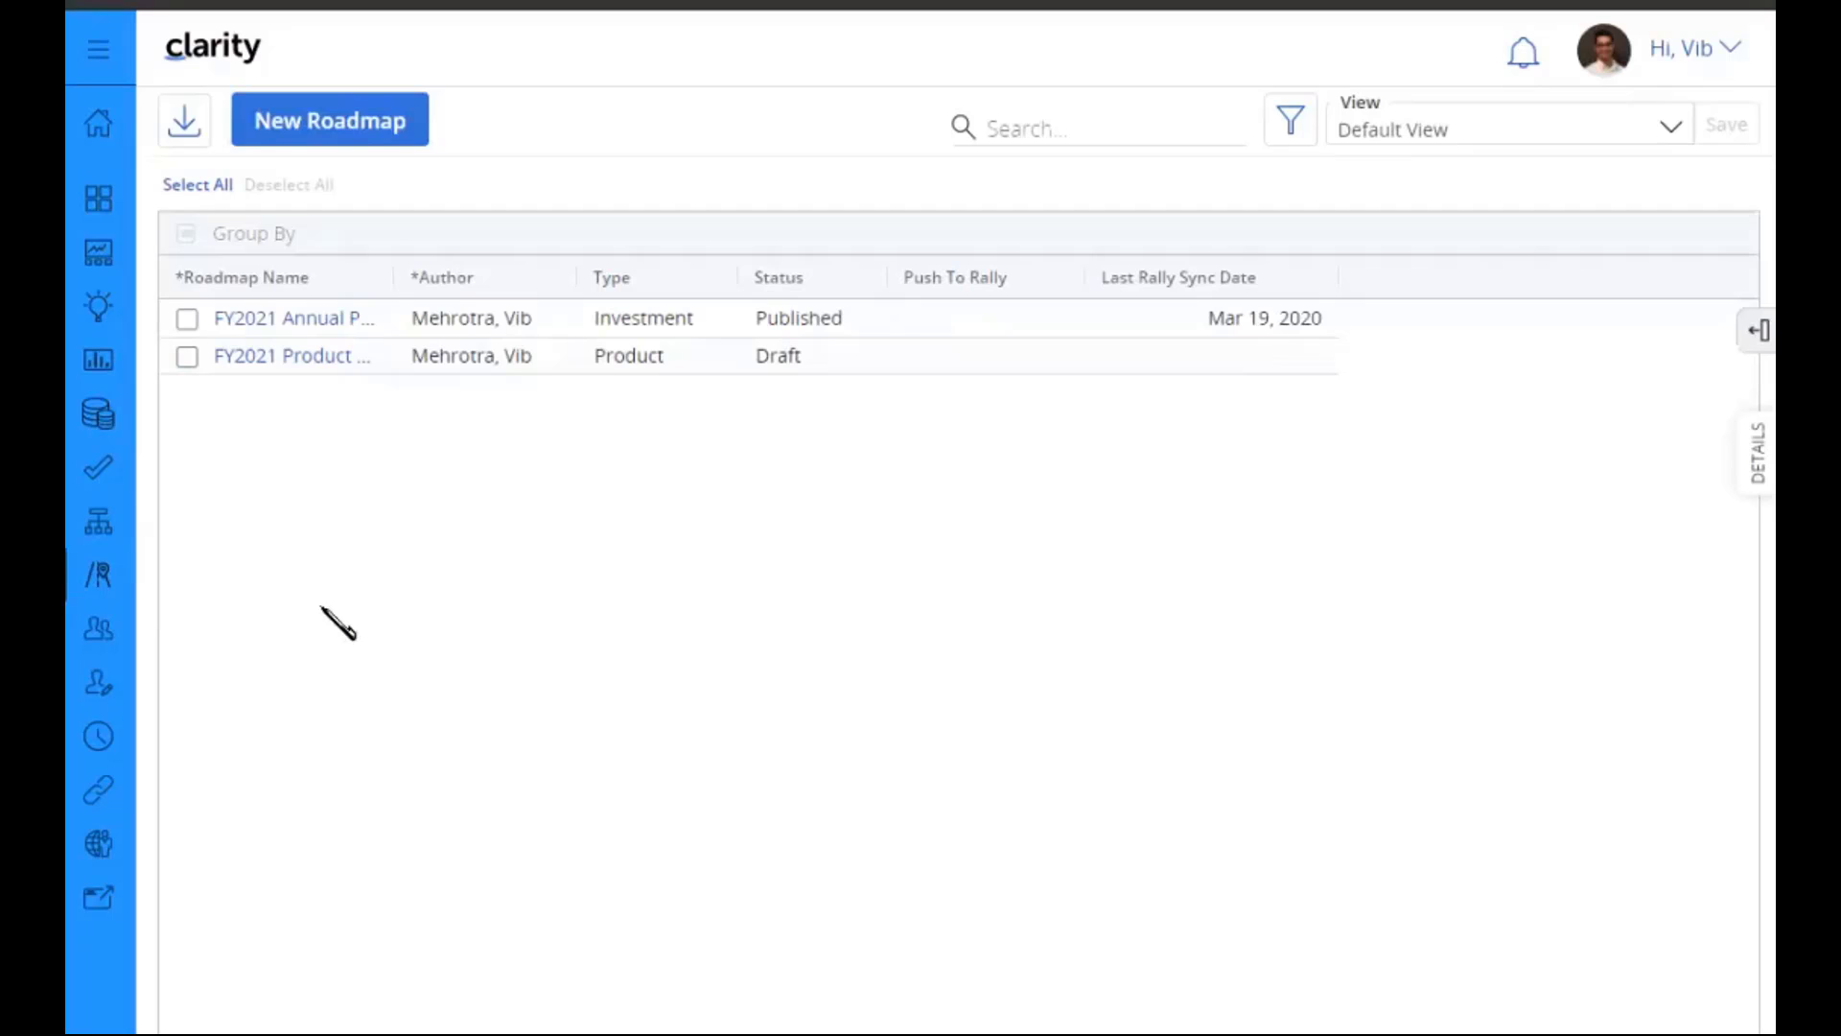
left_click(97, 523)
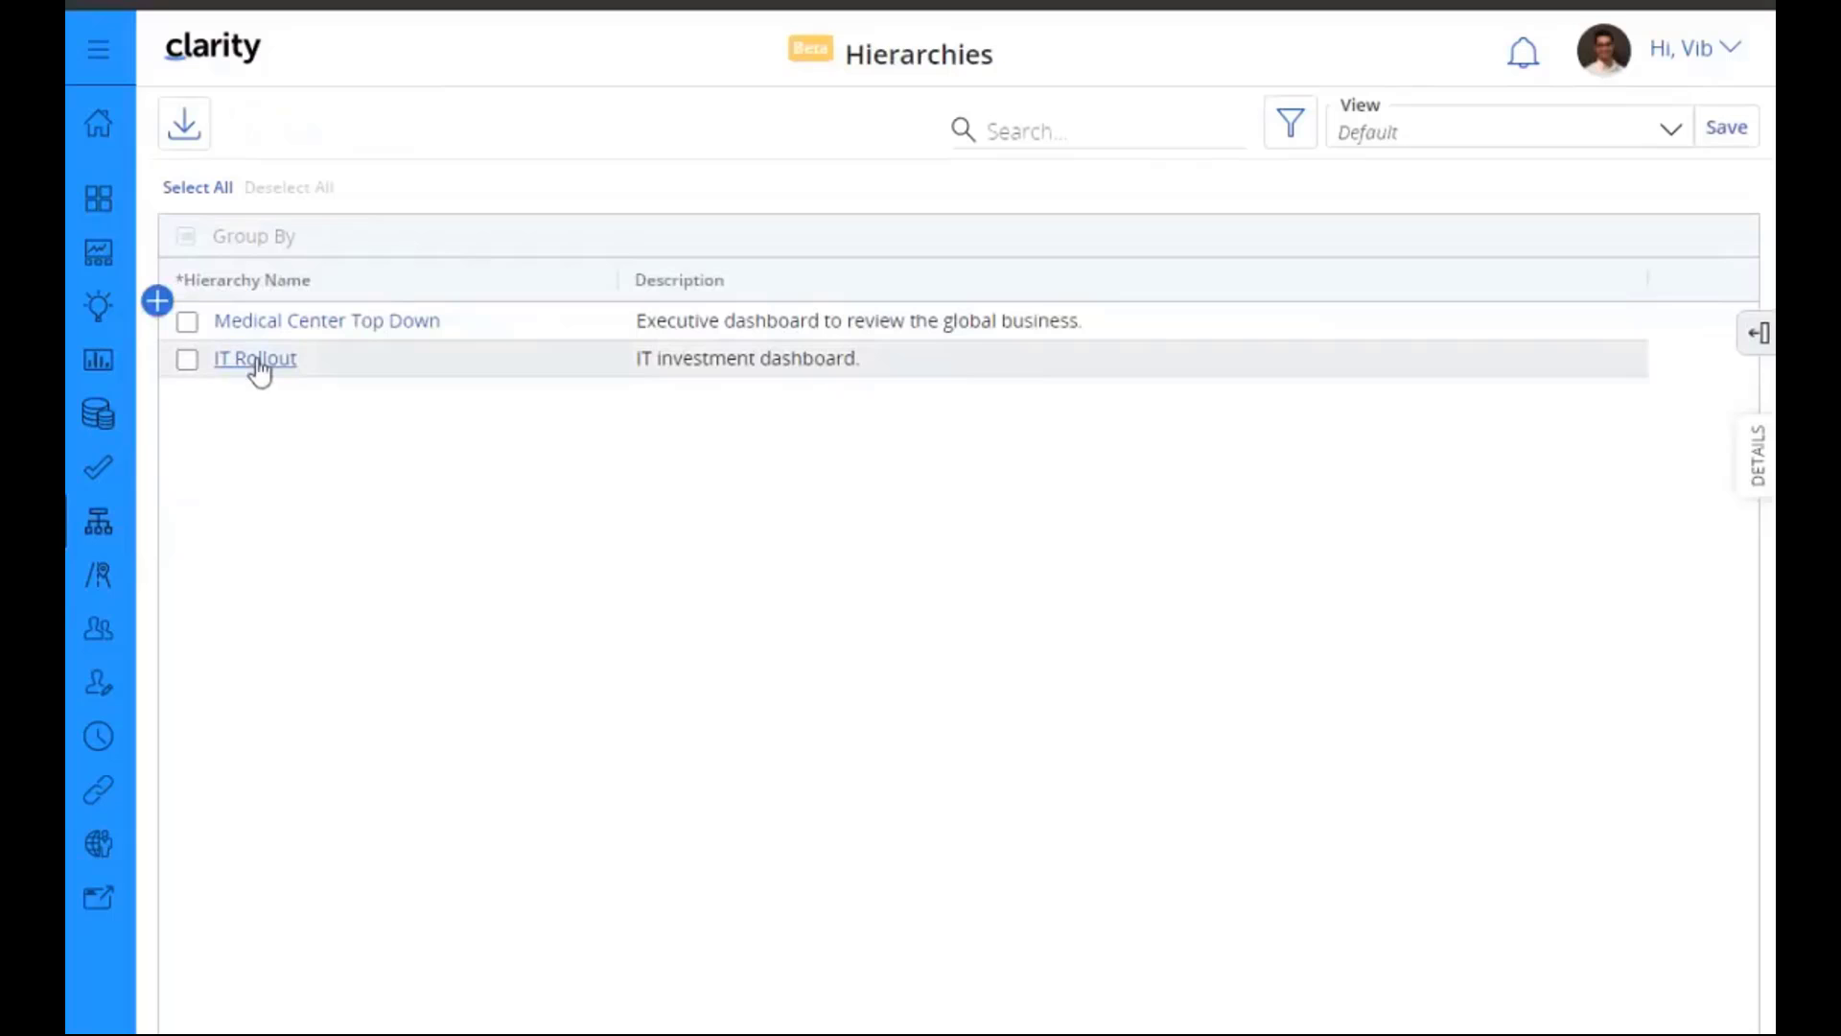
left_click(255, 360)
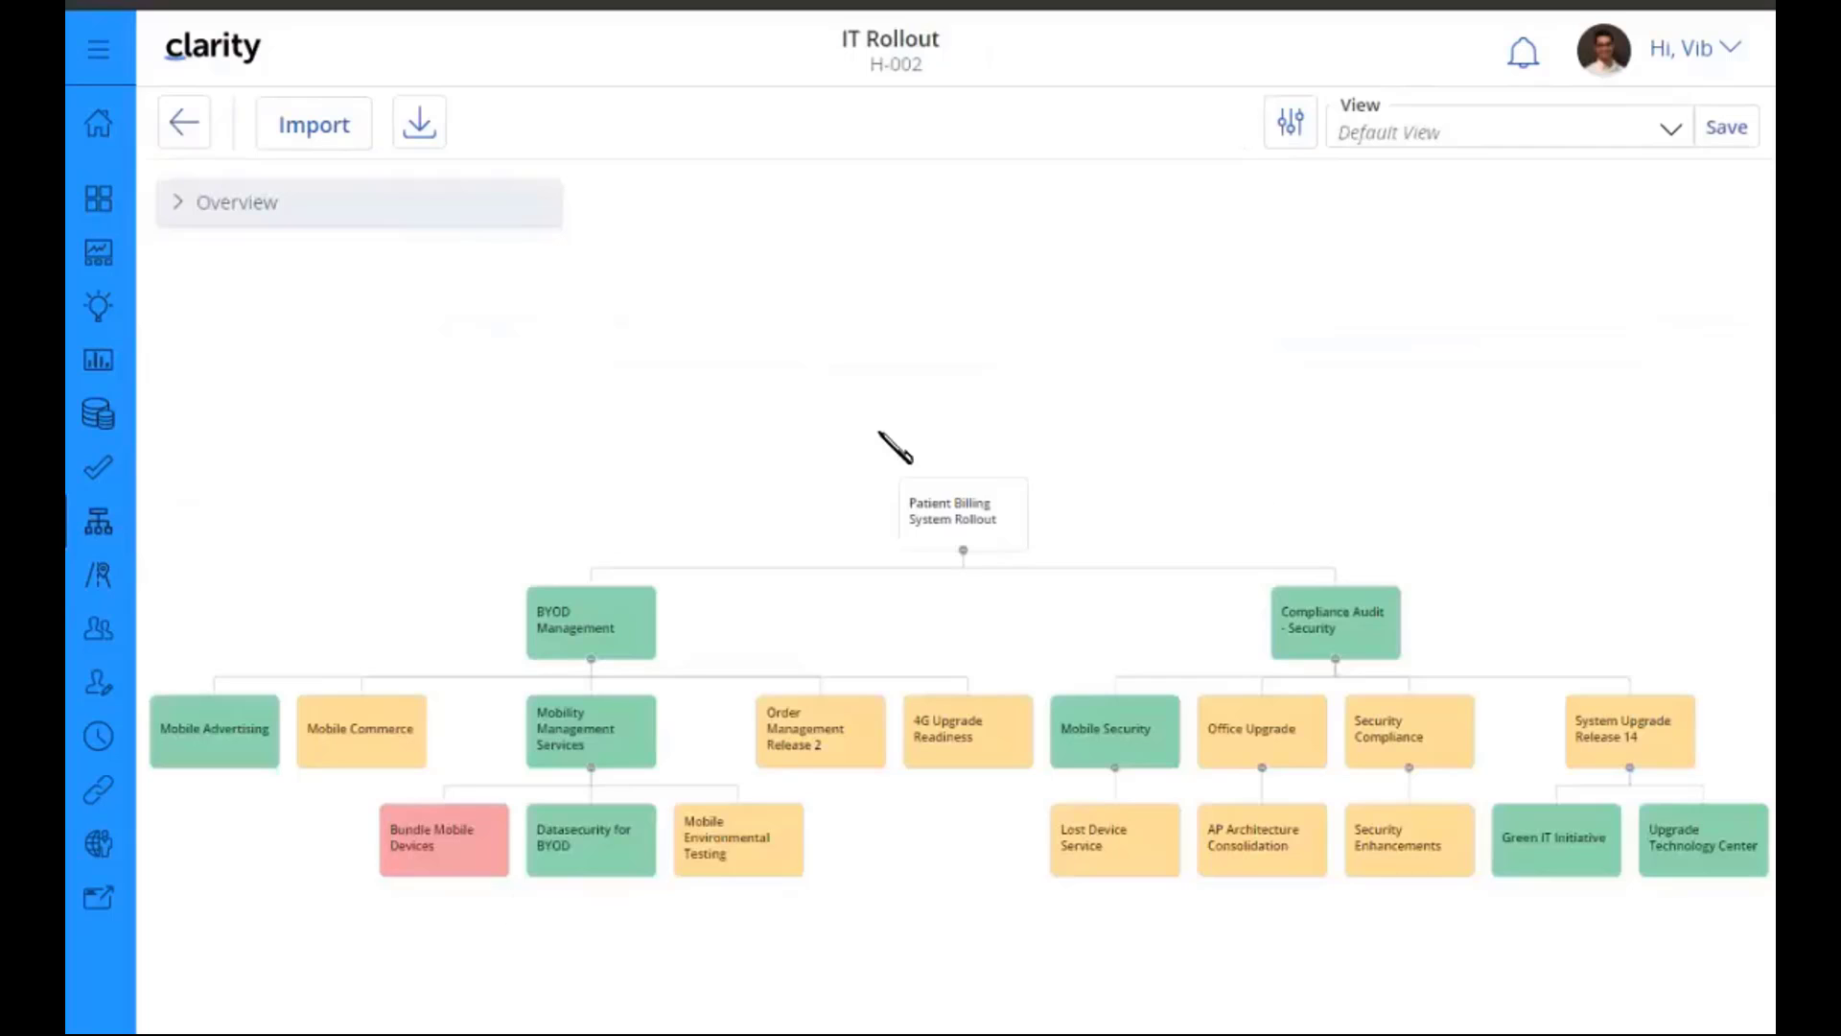
left_click(334, 134)
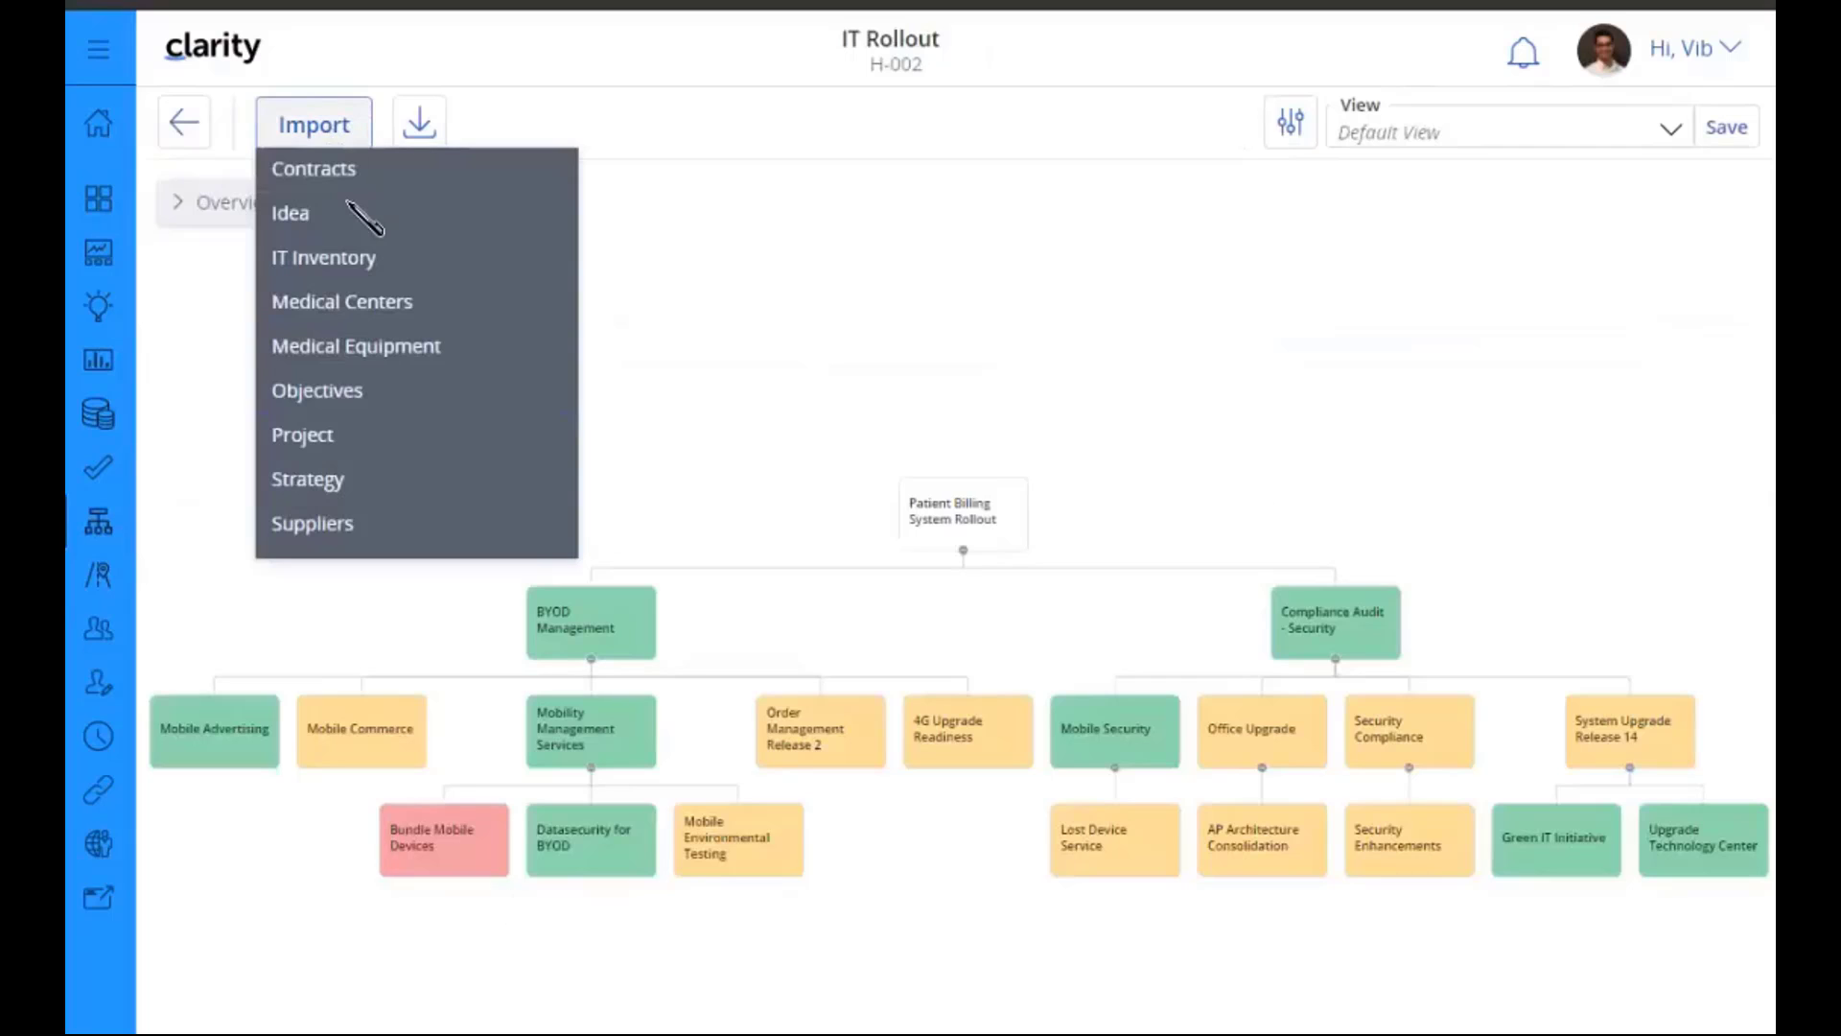
left_click(382, 442)
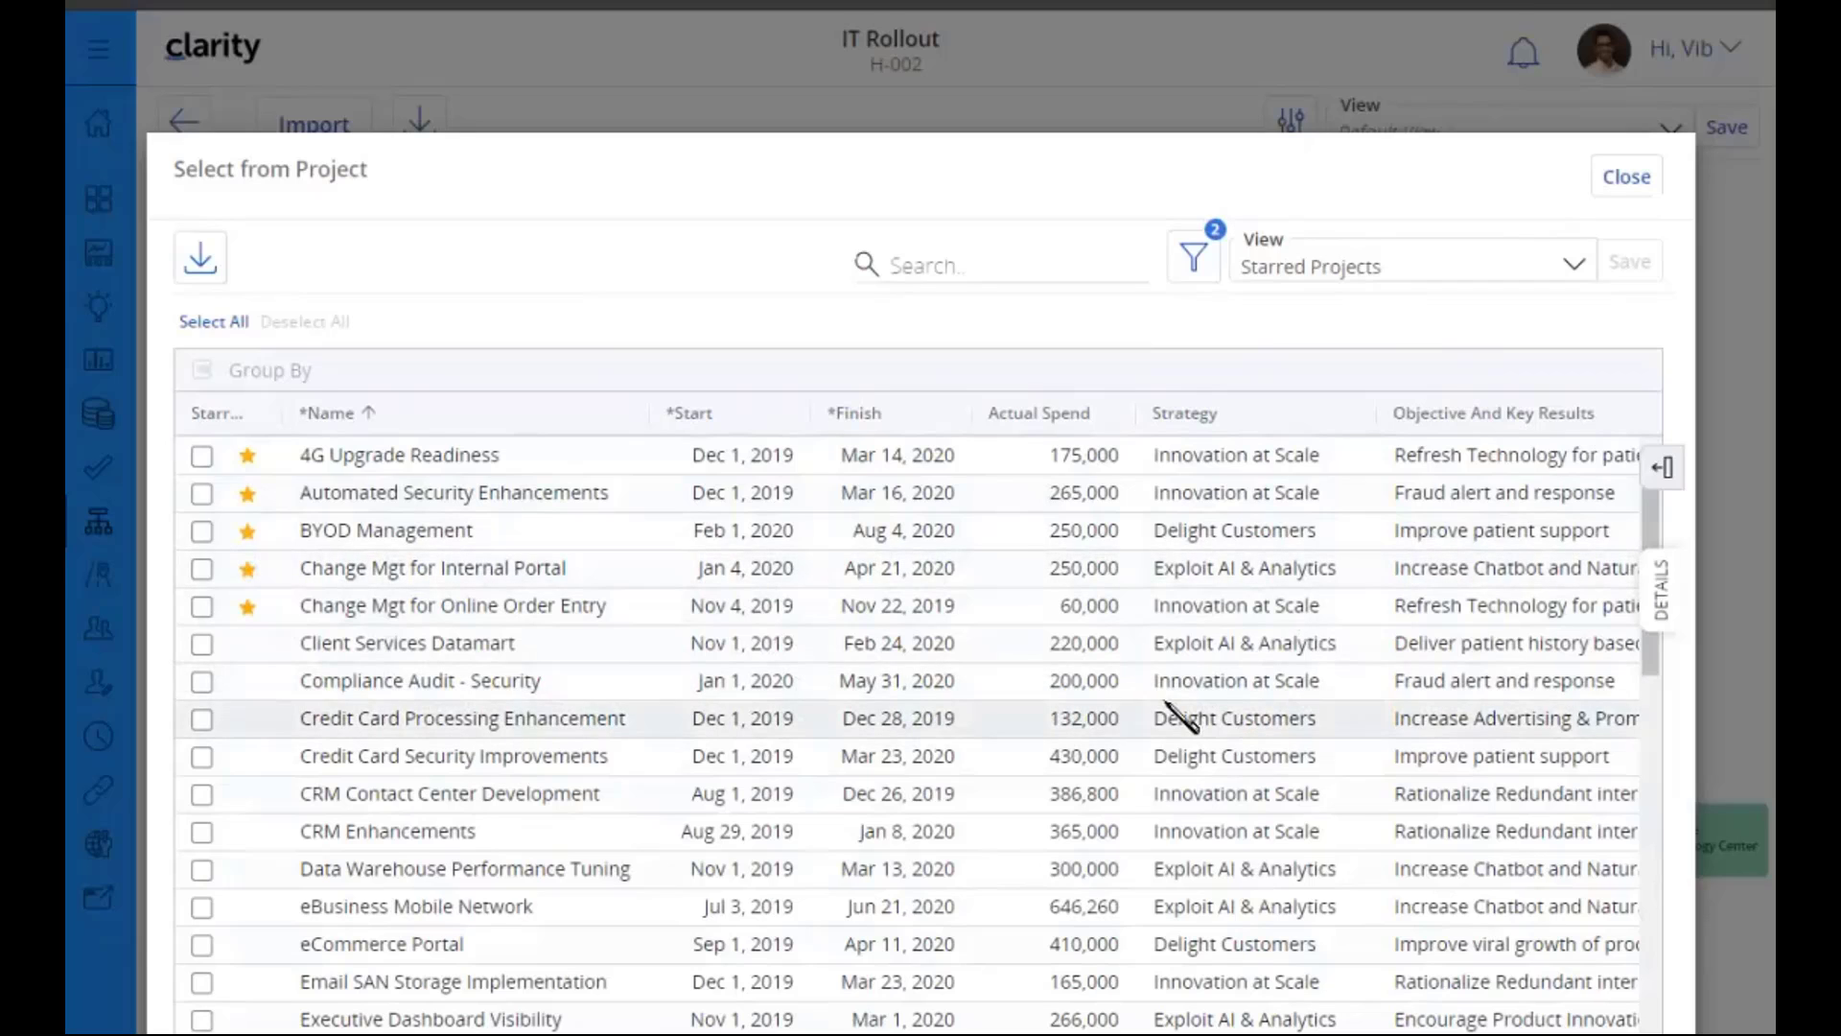
Step: Add a Starred filter set to Yes to the list of projects available for import into the IT Rollout hierarchy
left_click(1195, 261)
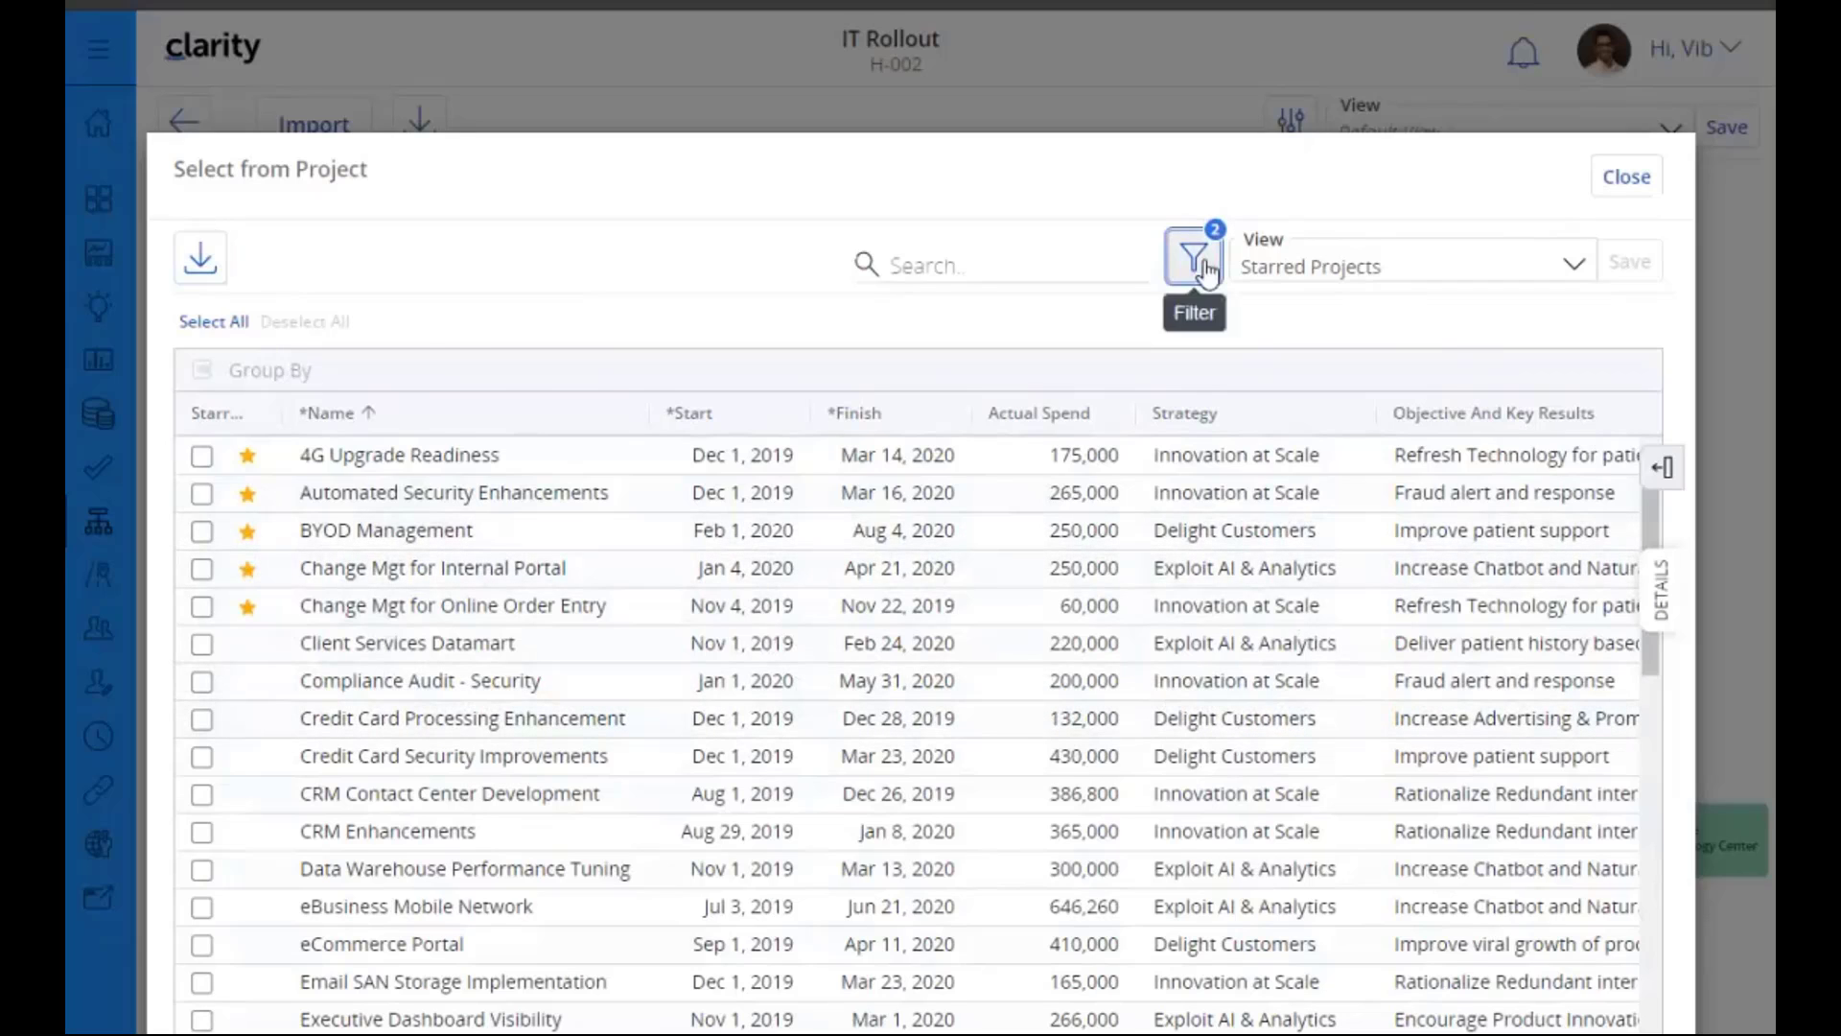
left_click(230, 372)
left_click(231, 372)
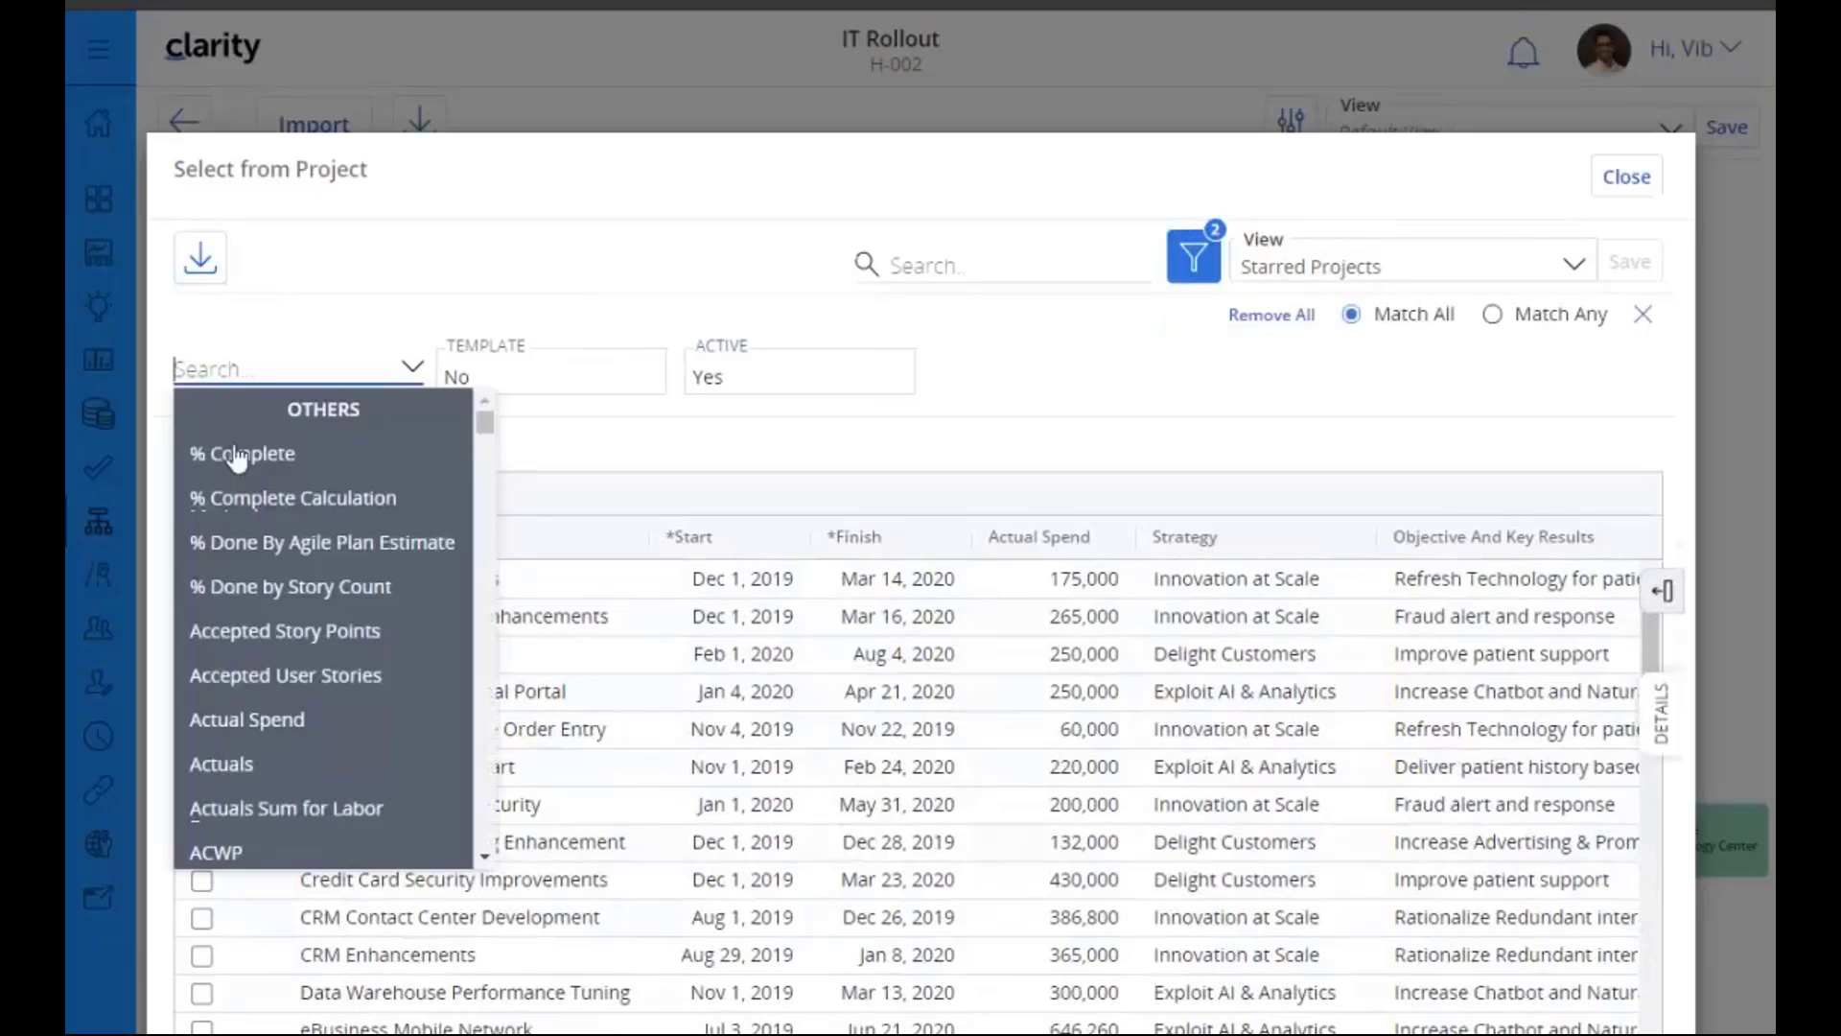
type("star")
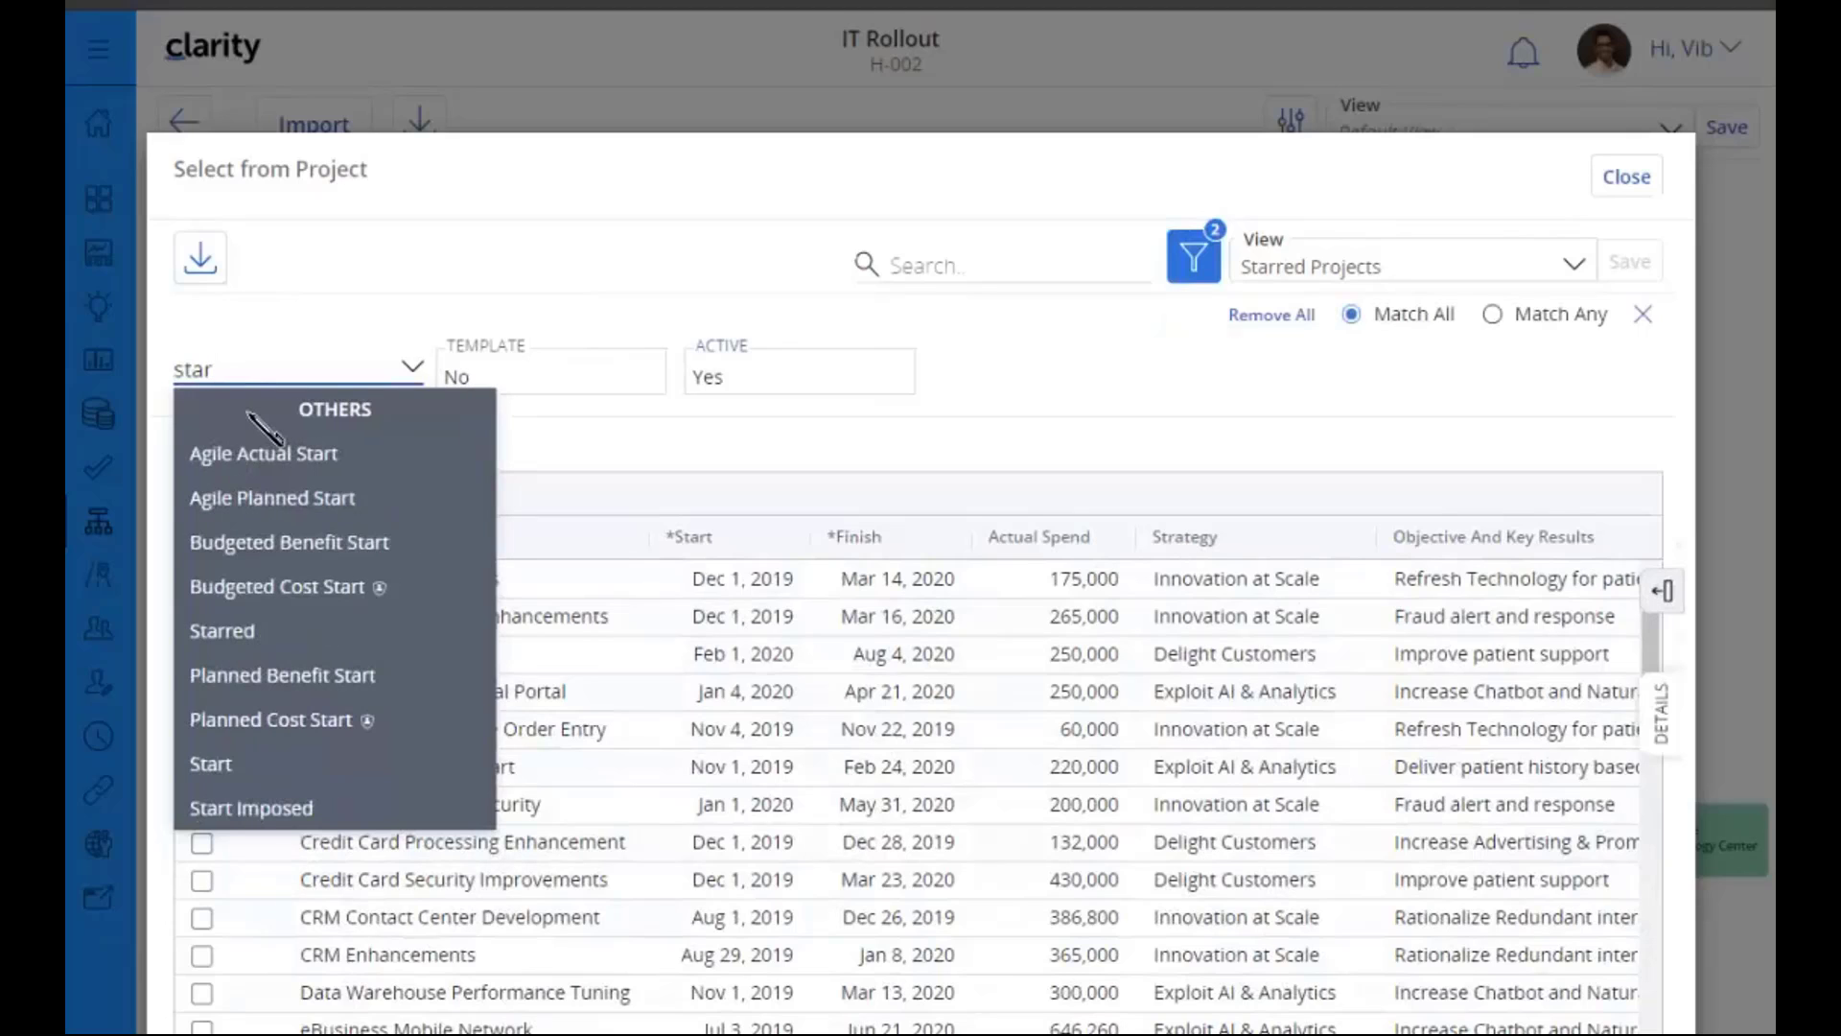
left_click(247, 631)
left_click(458, 458)
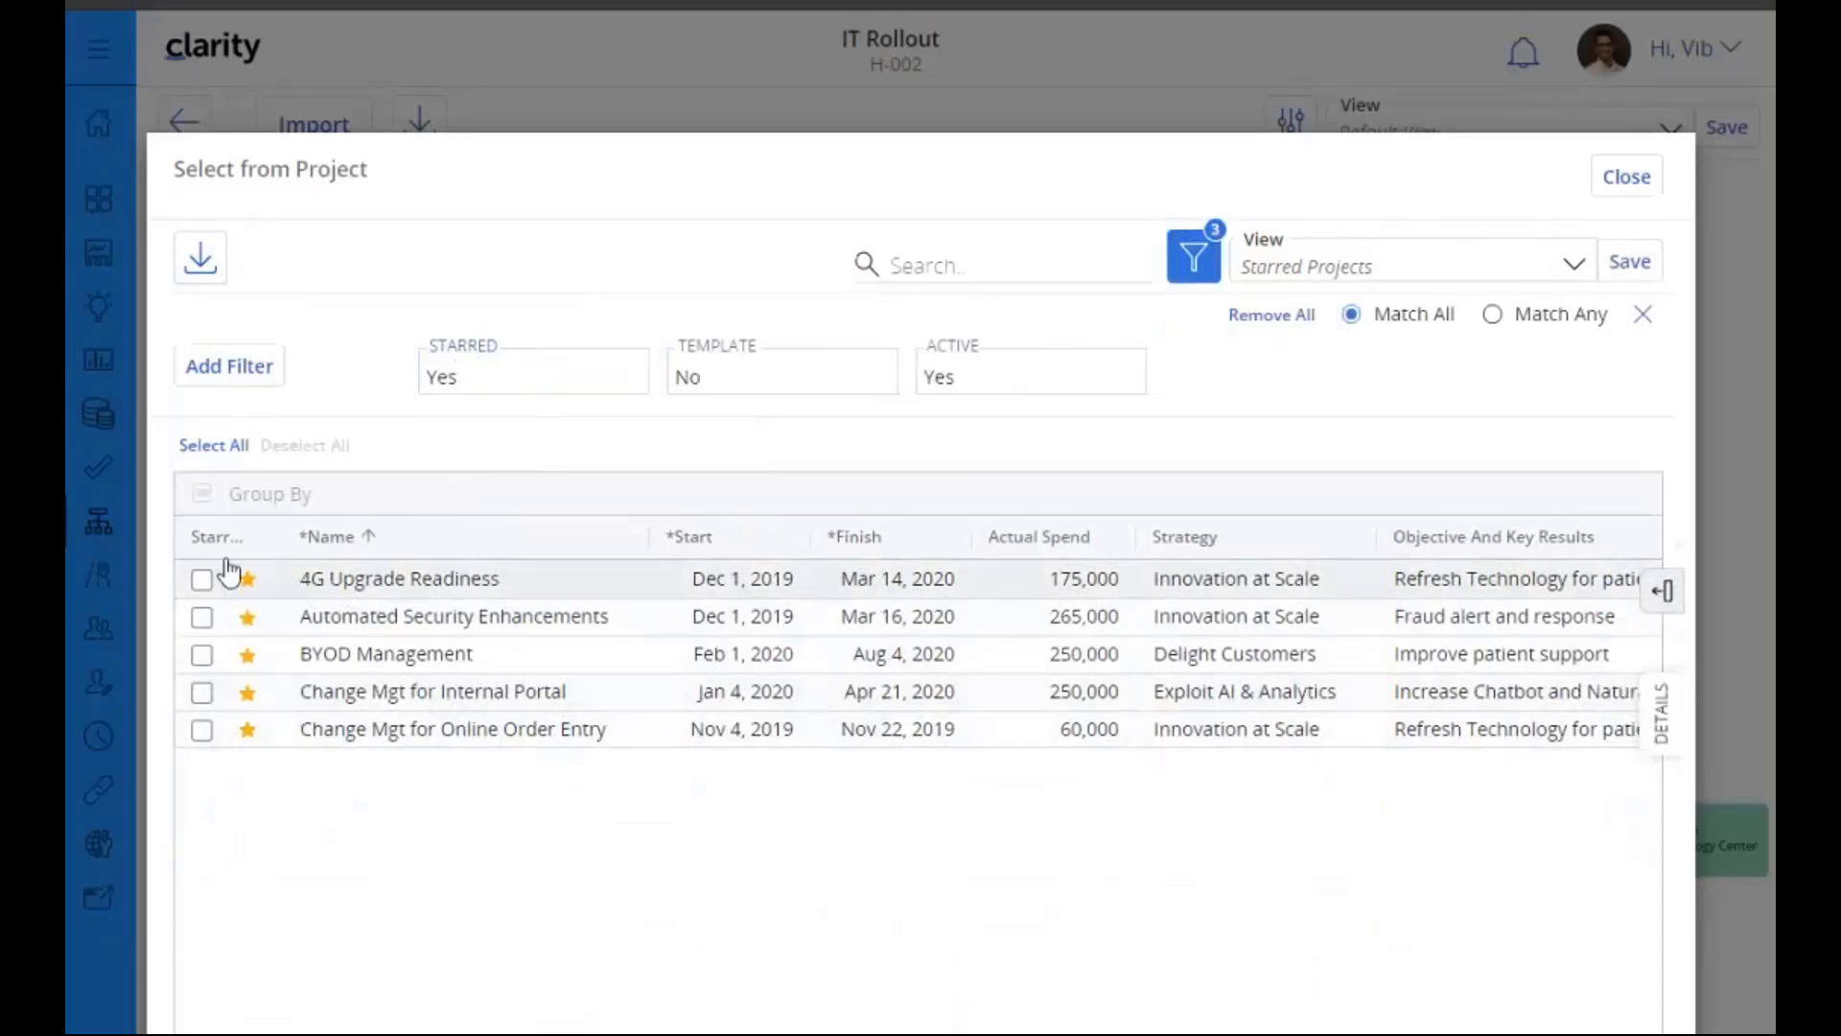
Step: Select all the filtered starred projects, and close the project selection without adding them to the hierarchy
left_click(213, 444)
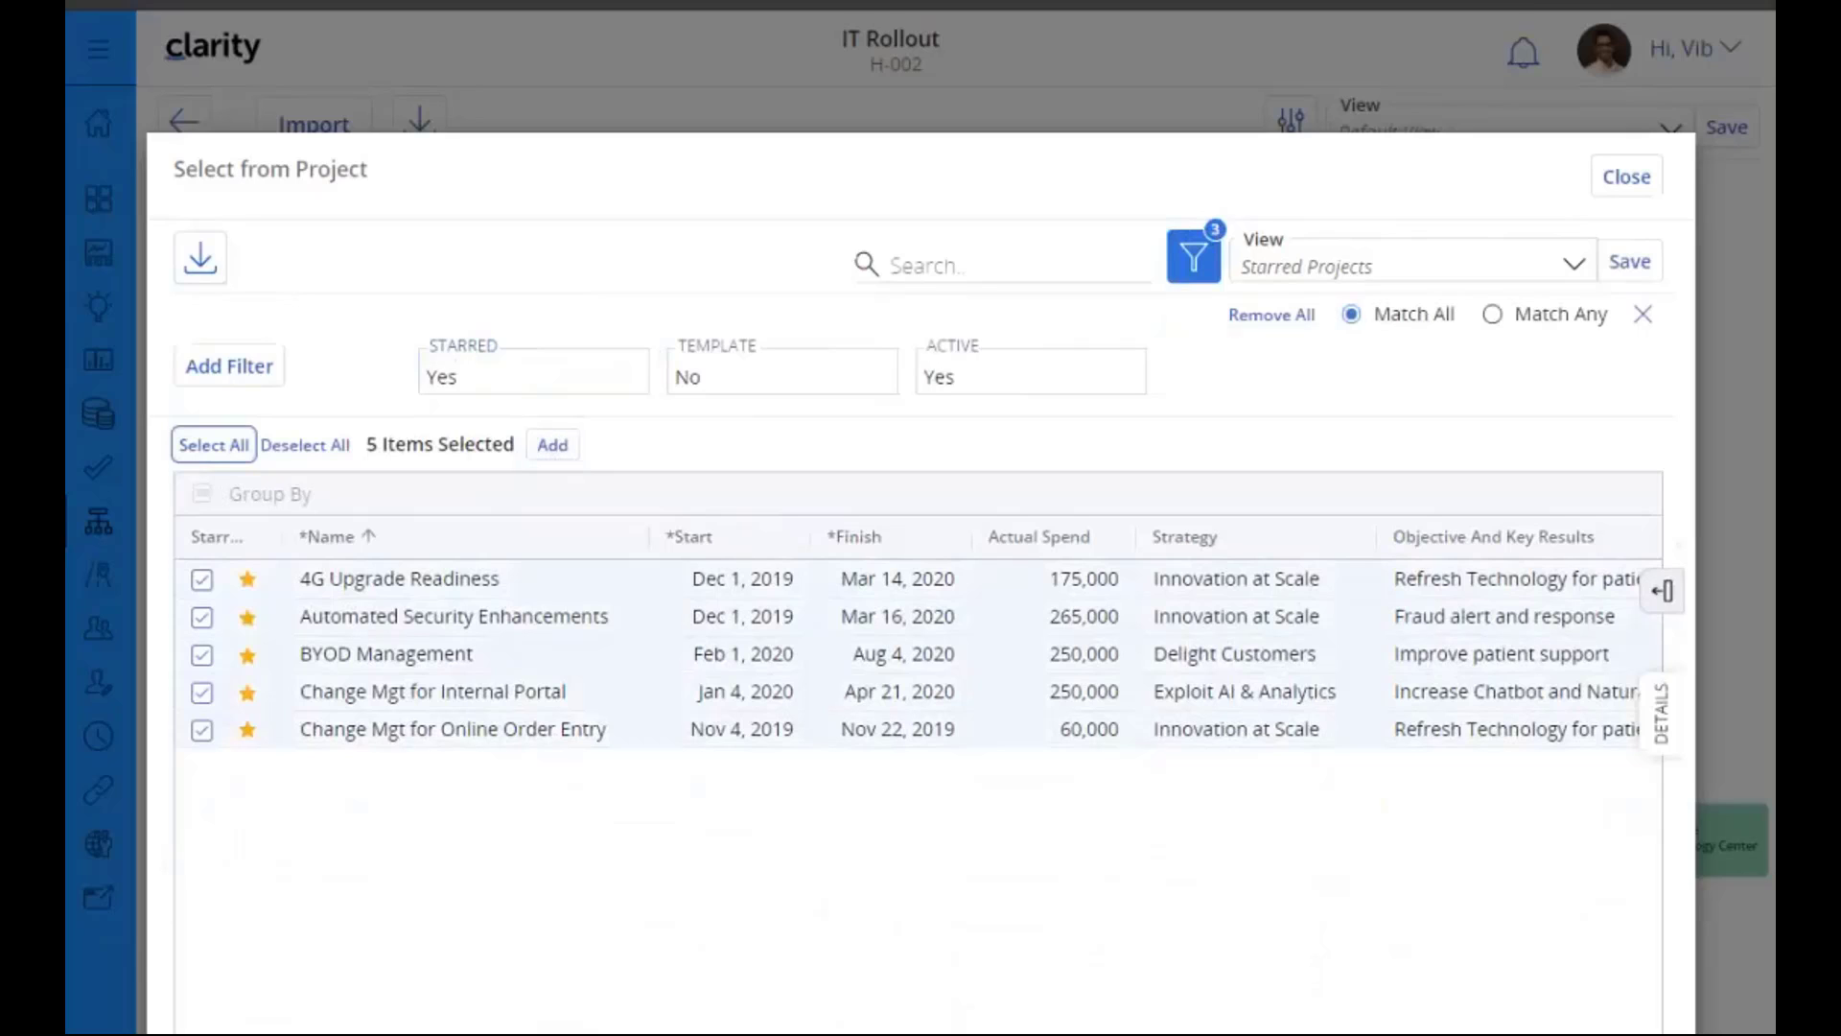
left_click(1627, 177)
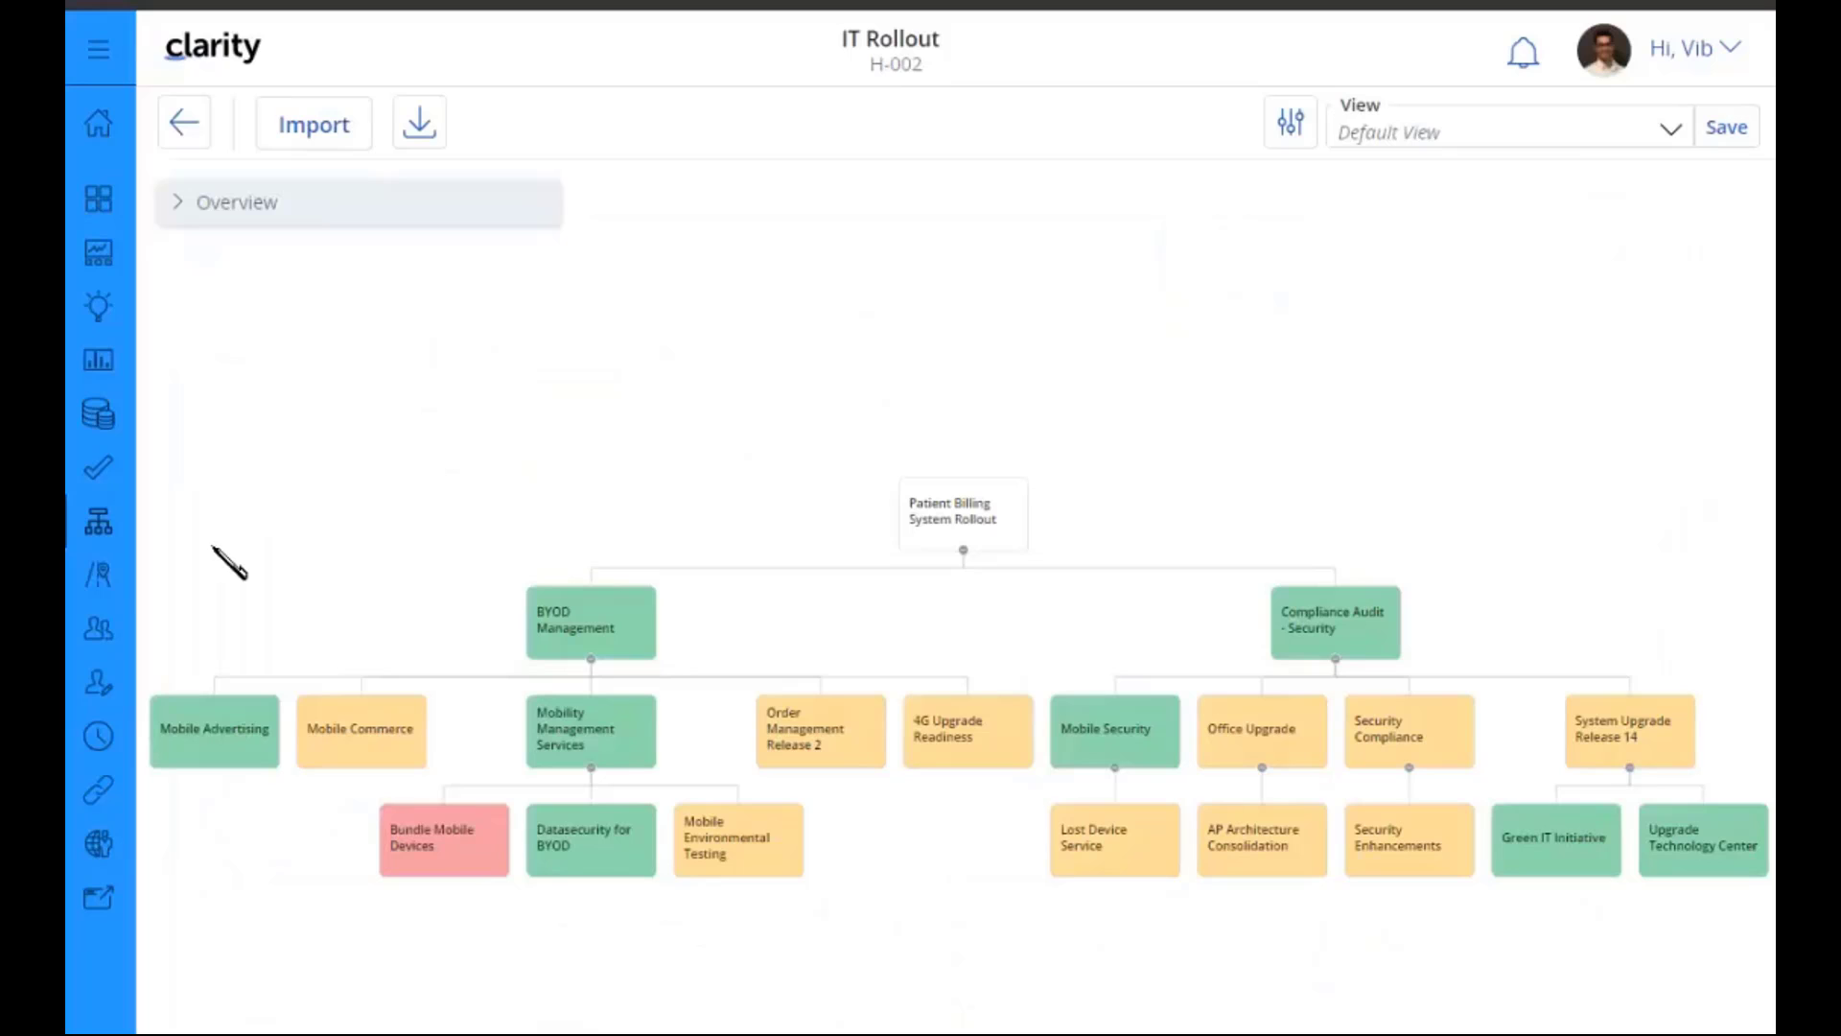
Step: Open the FY2021 Product Planning roadmap and bring up its selection of projects to import from PPM, with the filter settings shown
left_click(117, 582)
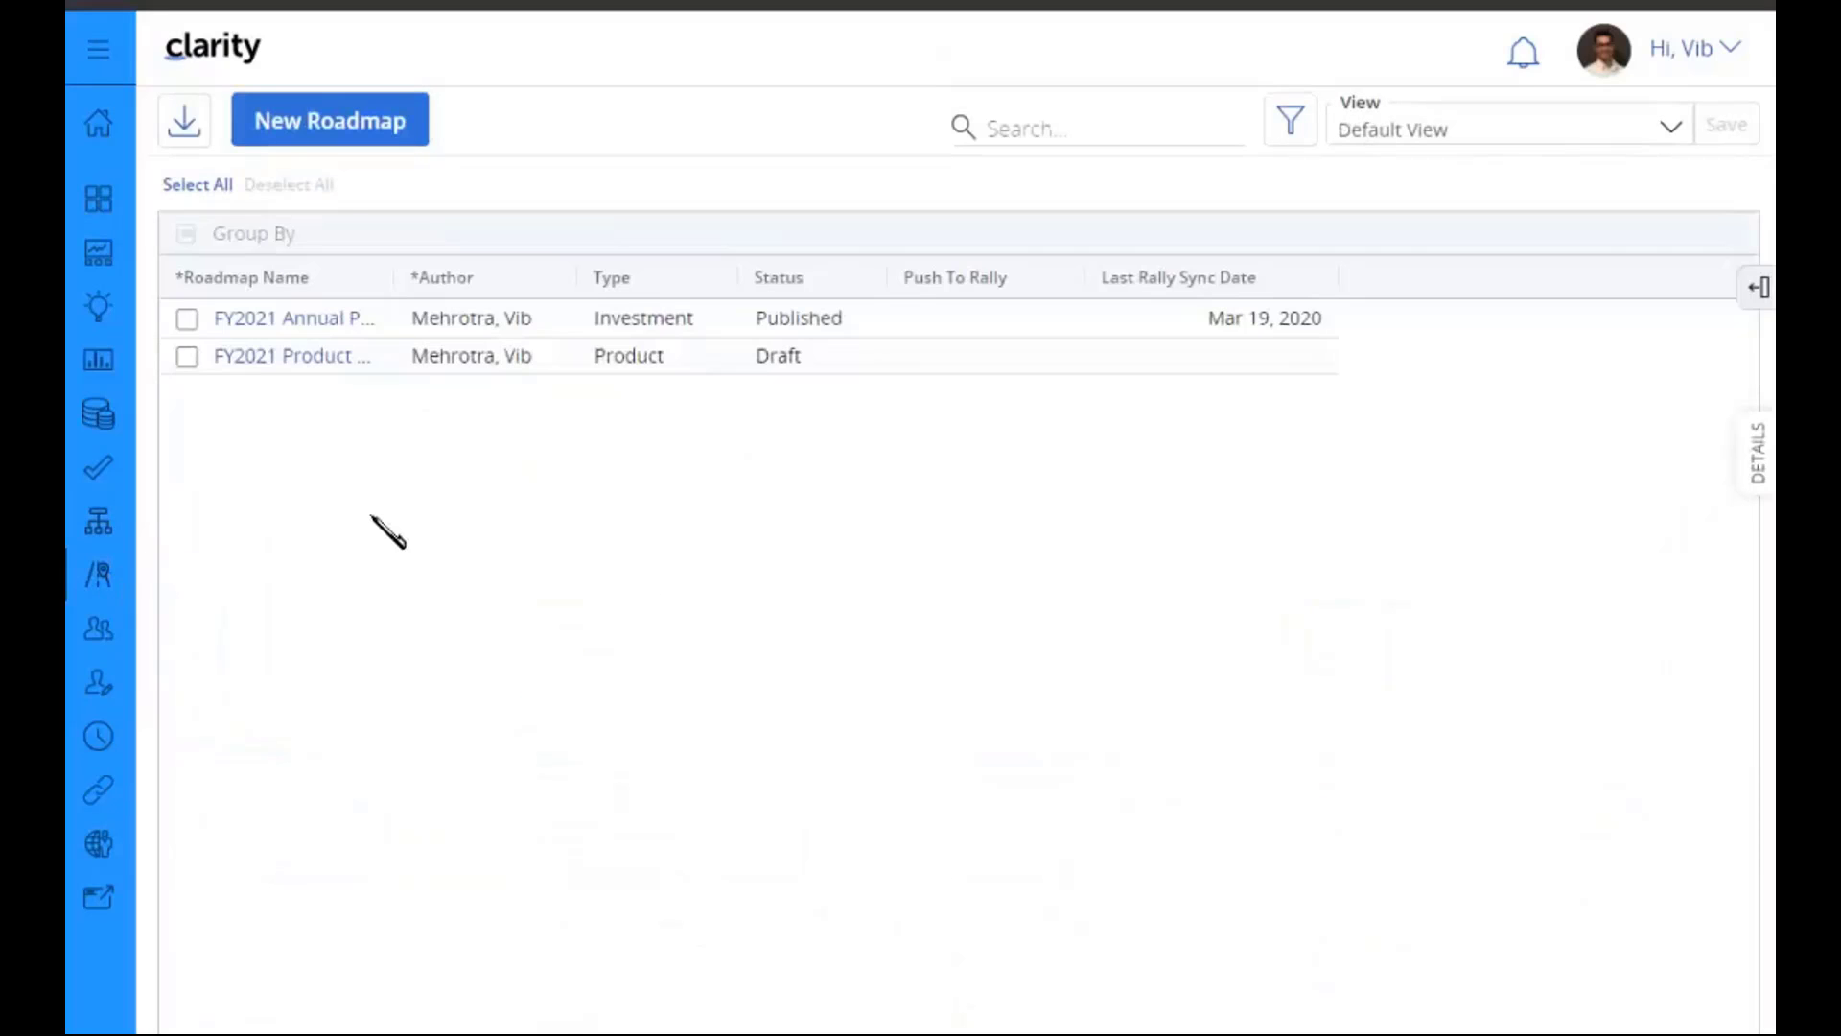
left_click(315, 372)
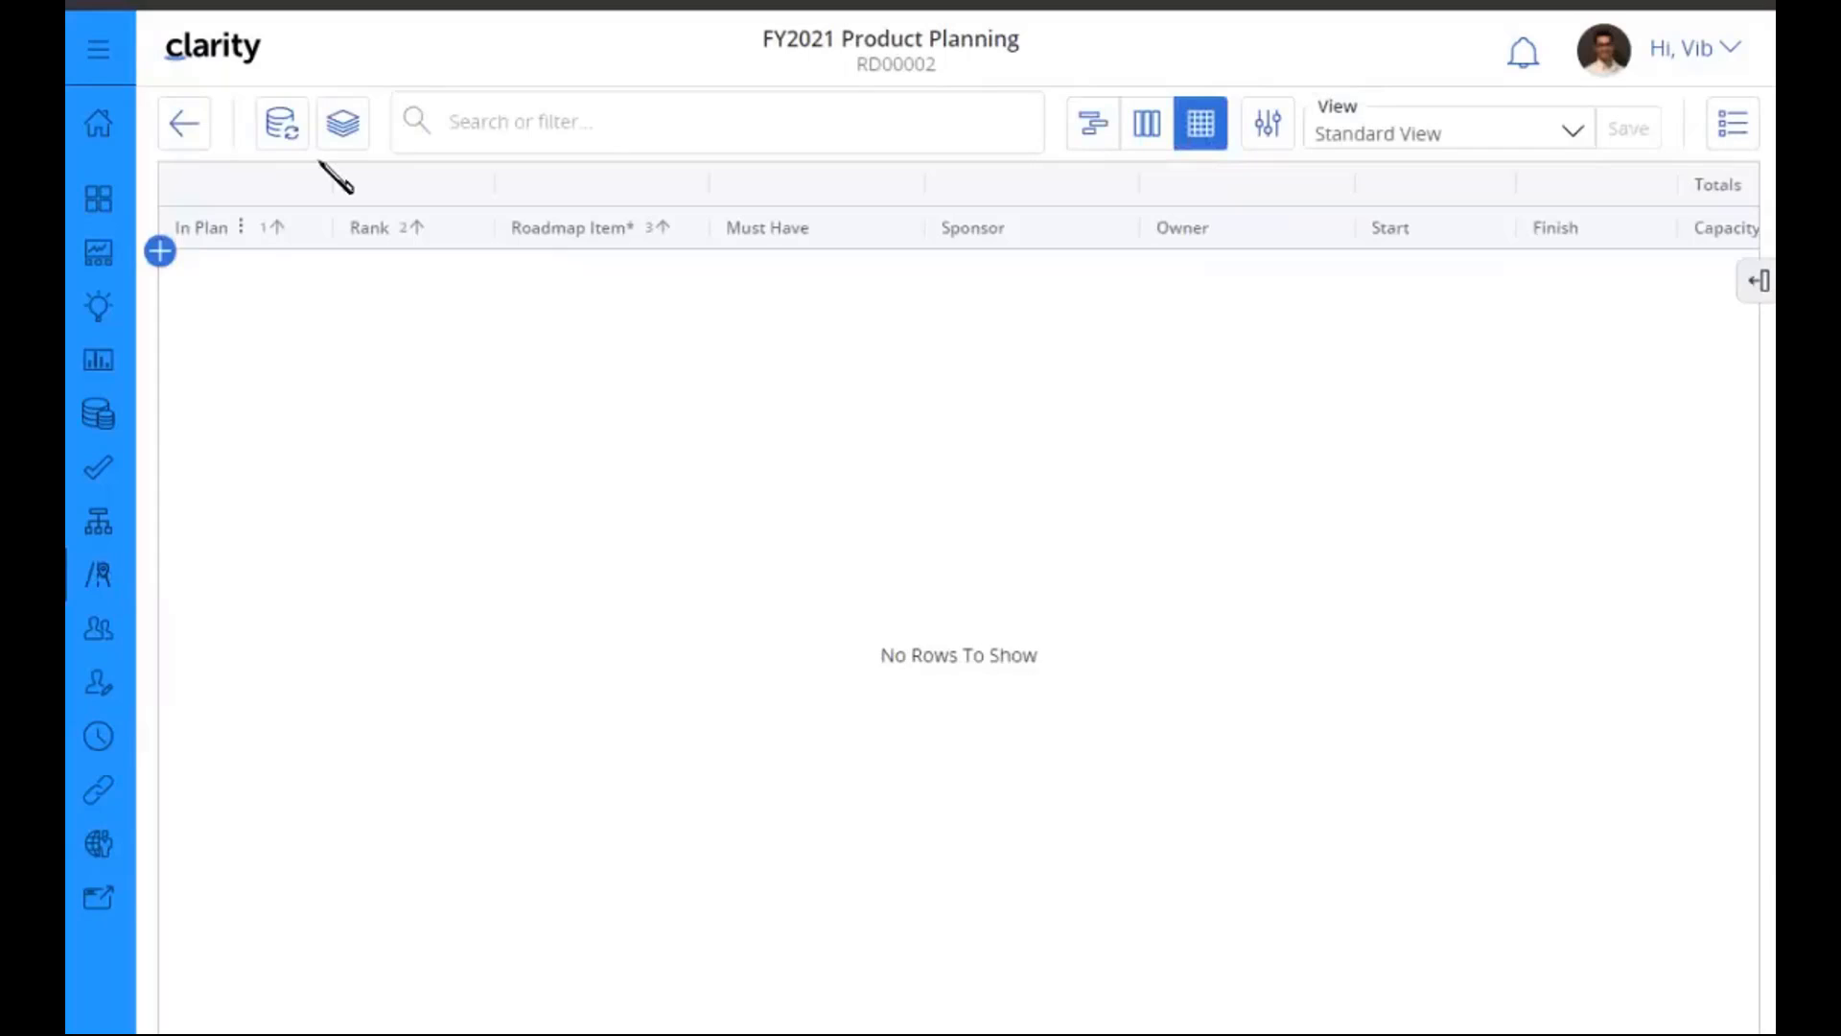
left_click(283, 125)
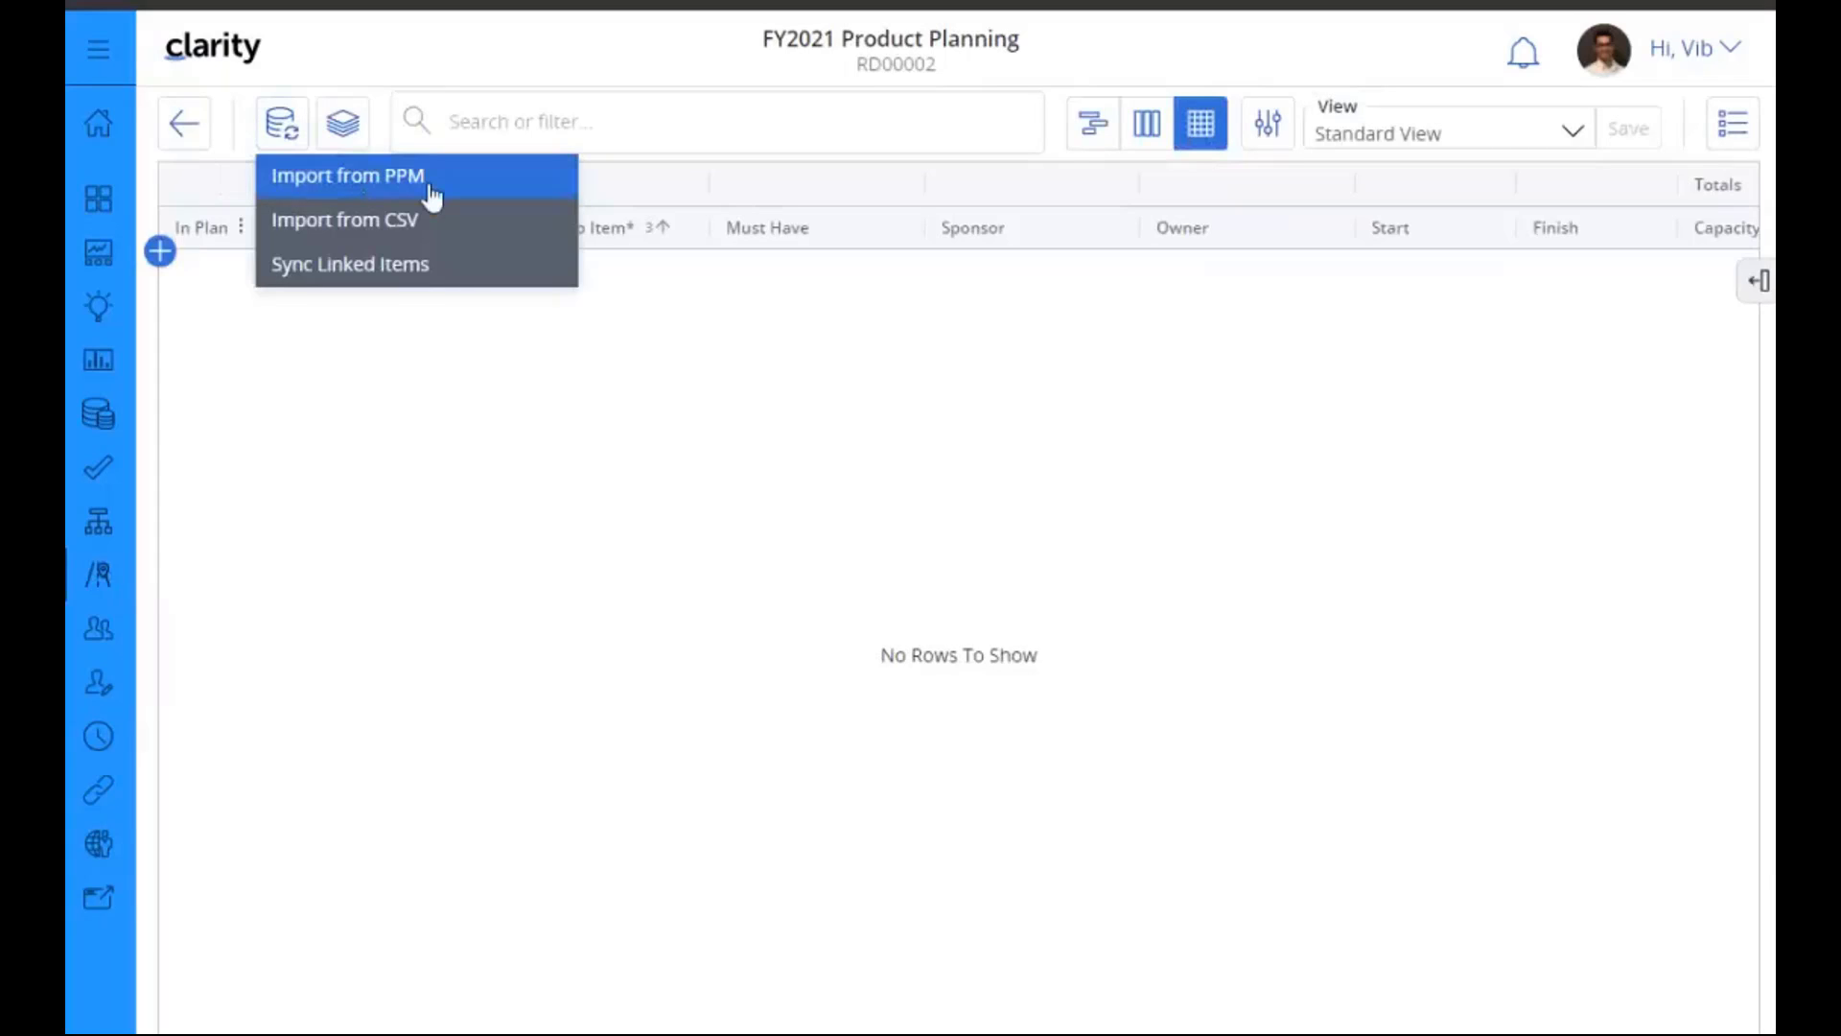
left_click(431, 177)
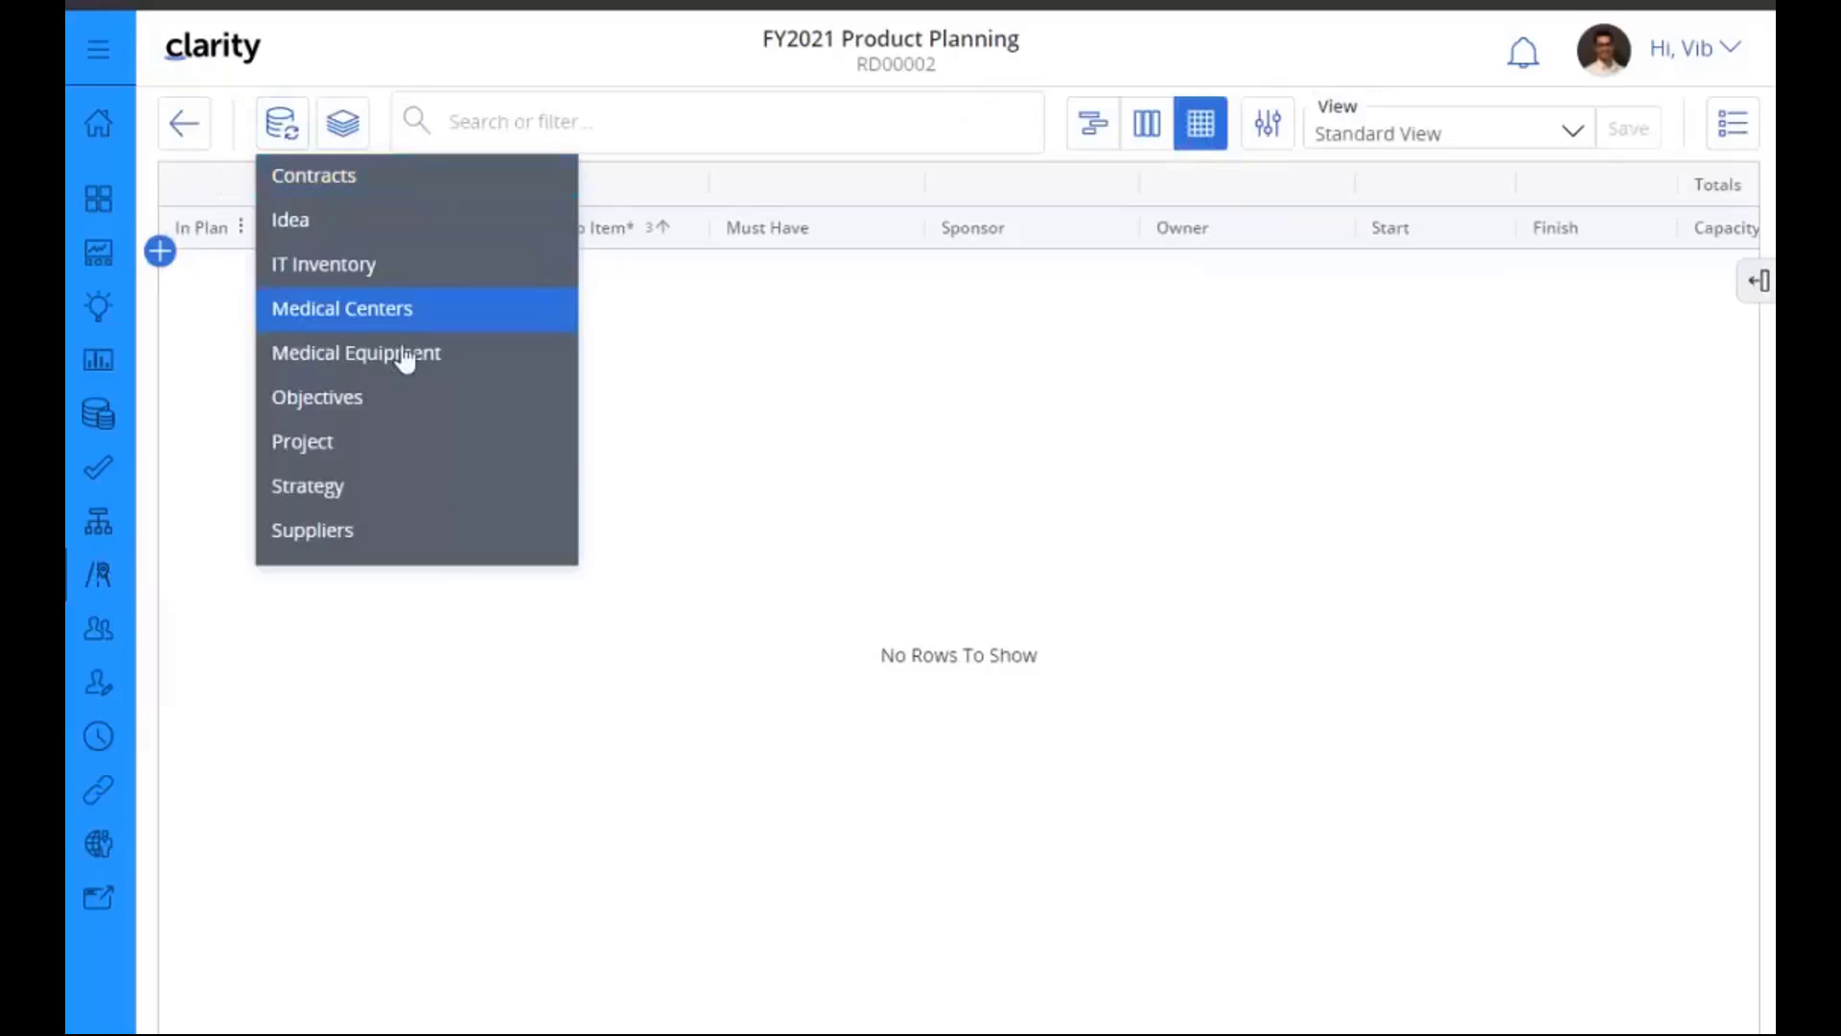
left_click(397, 451)
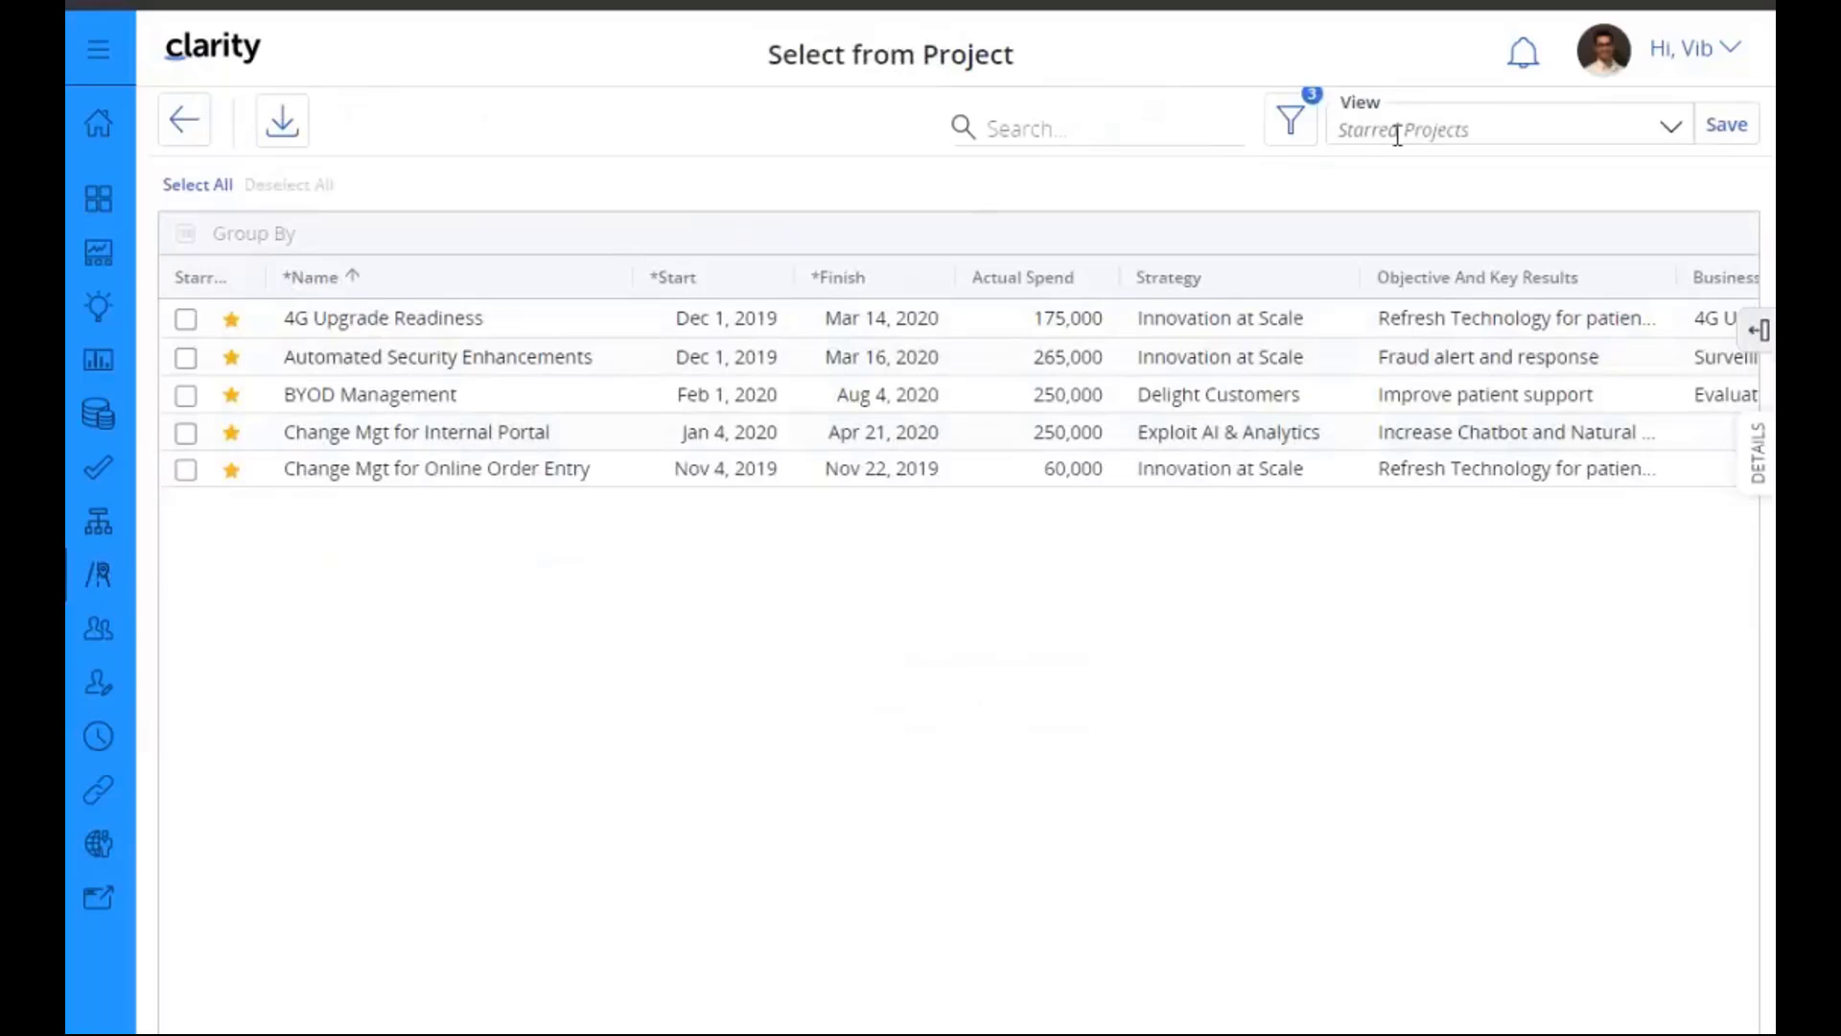
left_click(1291, 122)
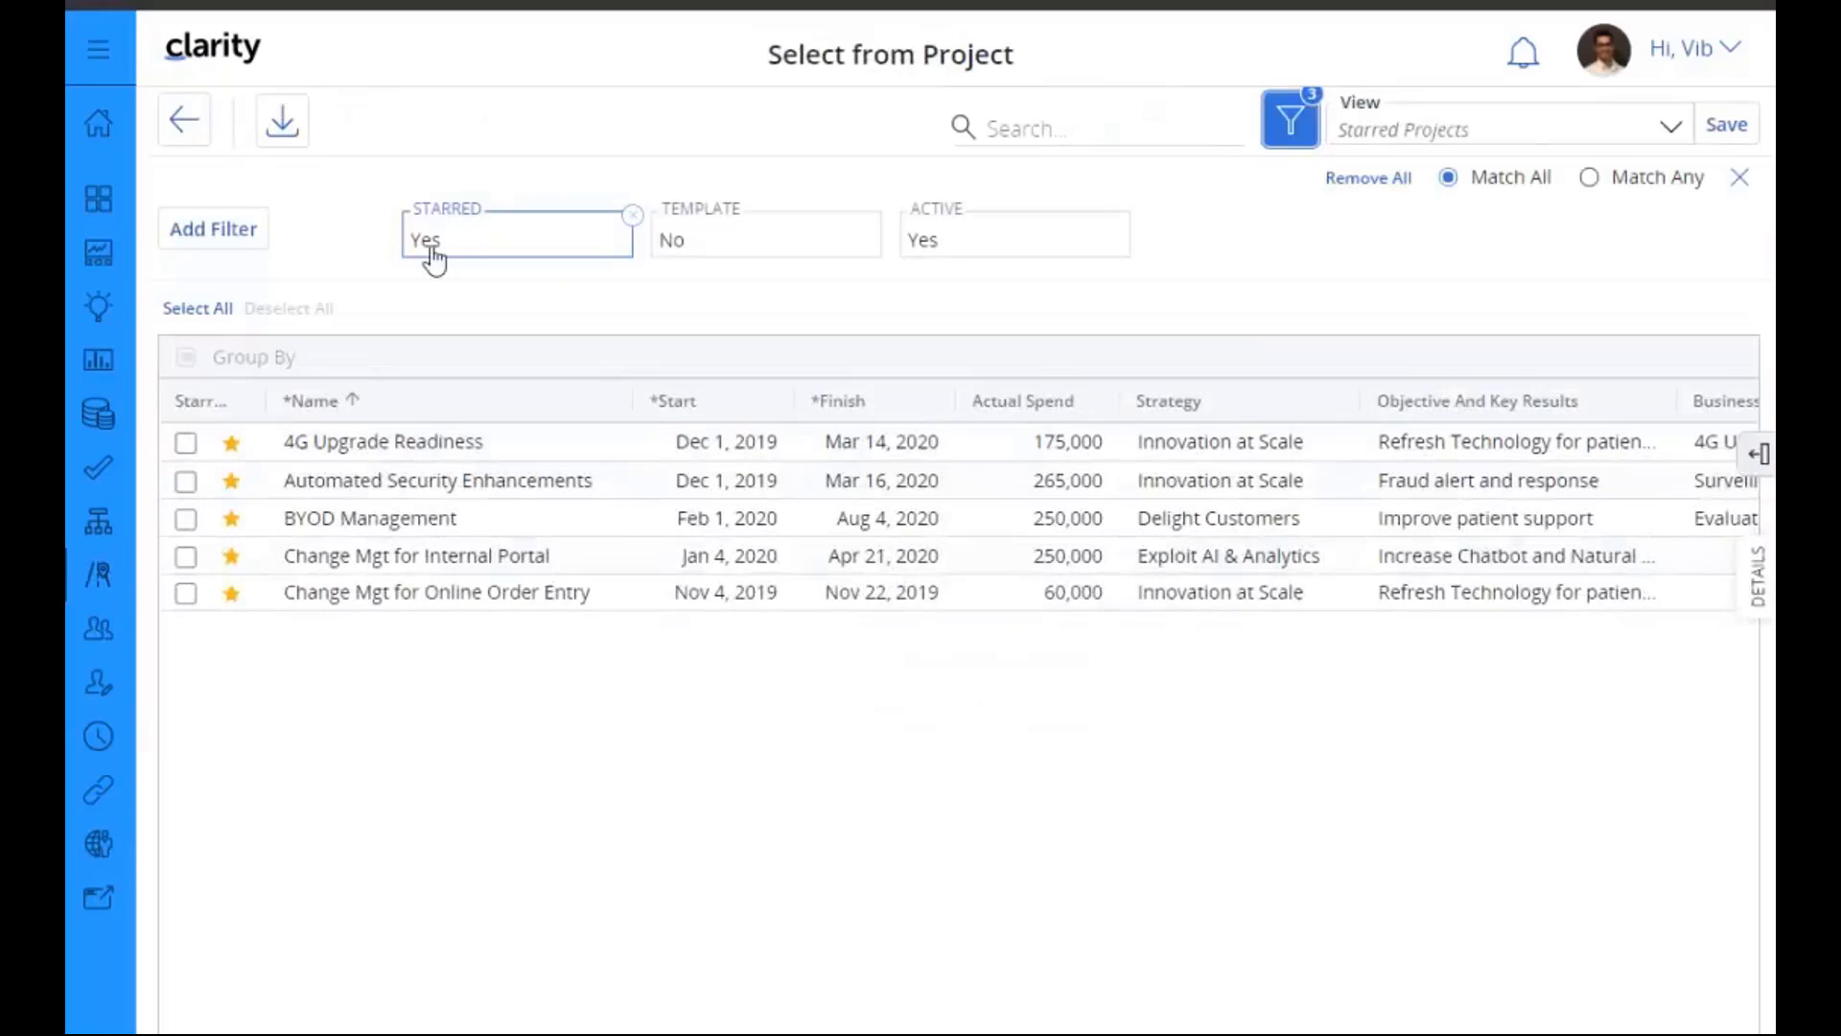